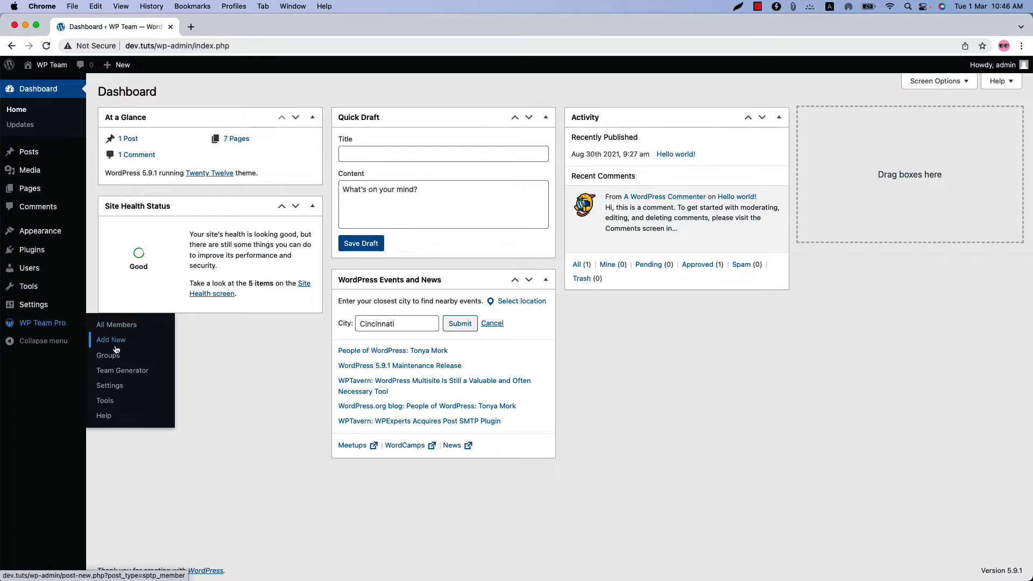
# Open WP Team Pro's Team Generator list of all team showcases
pyautogui.click(118, 372)
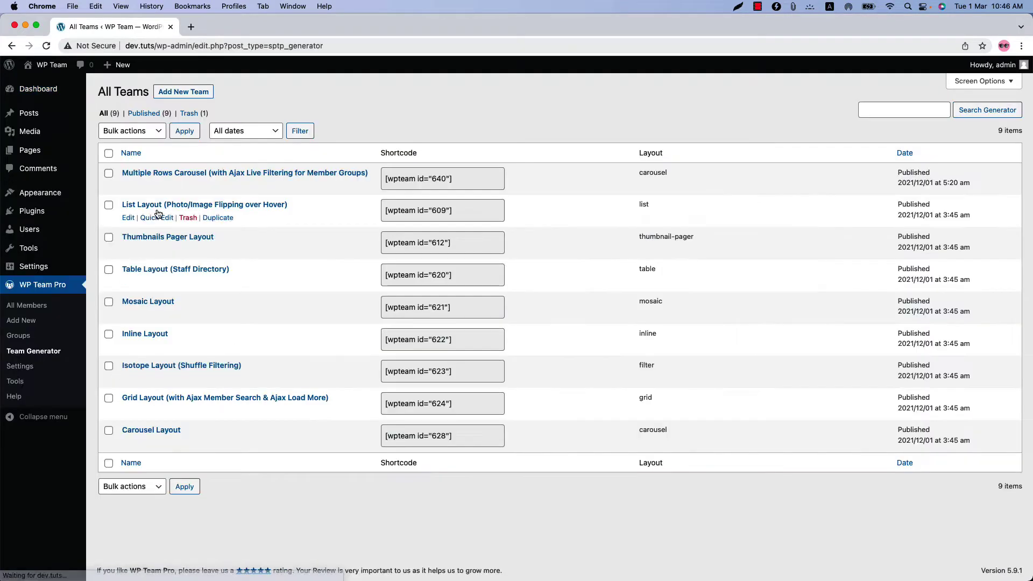
# Create a new team titled 'Meet The Team' with the Carousel layout preset
pyautogui.click(183, 92)
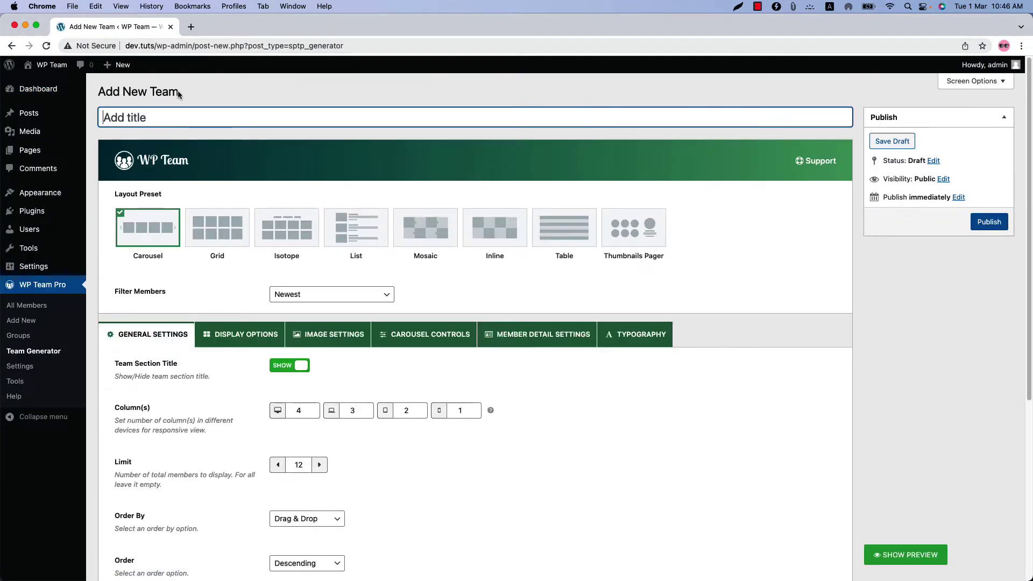
pyautogui.write('Meet The Team')
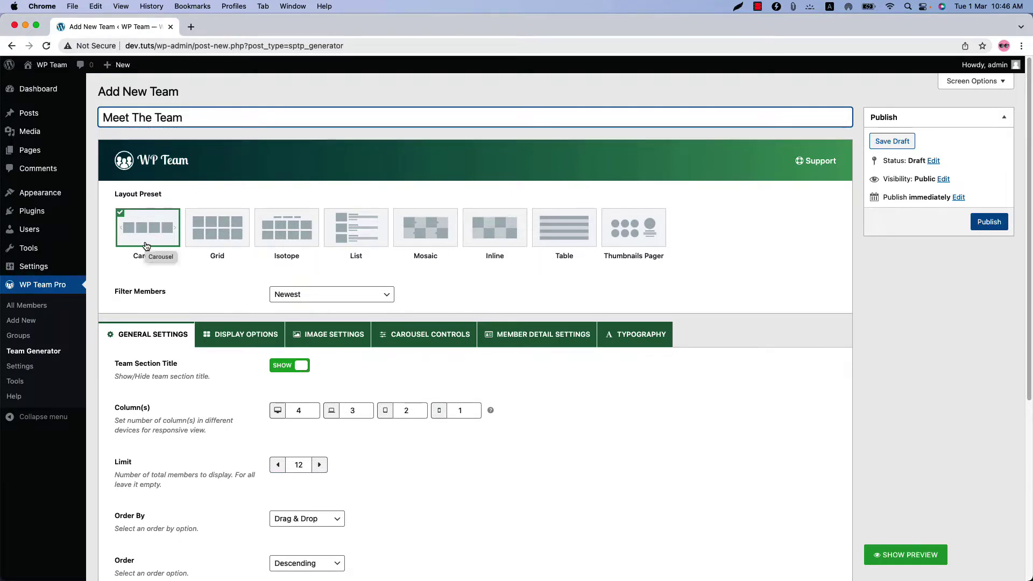
# Show and enlarge the live preview, then advance the Meet The Team carousel twice
pyautogui.click(914, 557)
pyautogui.moveTo(845, 328); pyautogui.dragTo(858, 486)
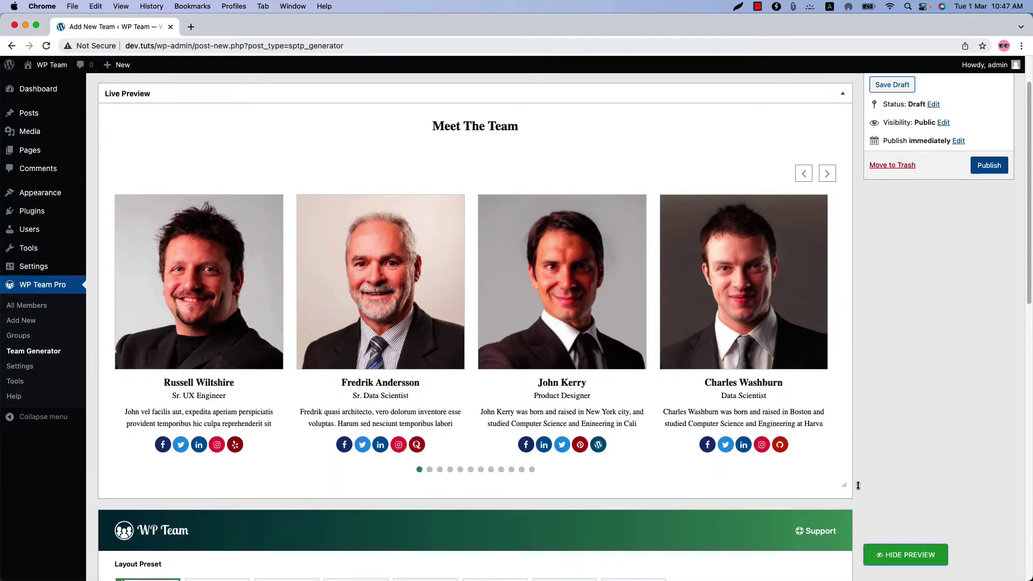
pyautogui.click(828, 174)
pyautogui.click(827, 174)
pyautogui.scroll(-10, 586, 518)
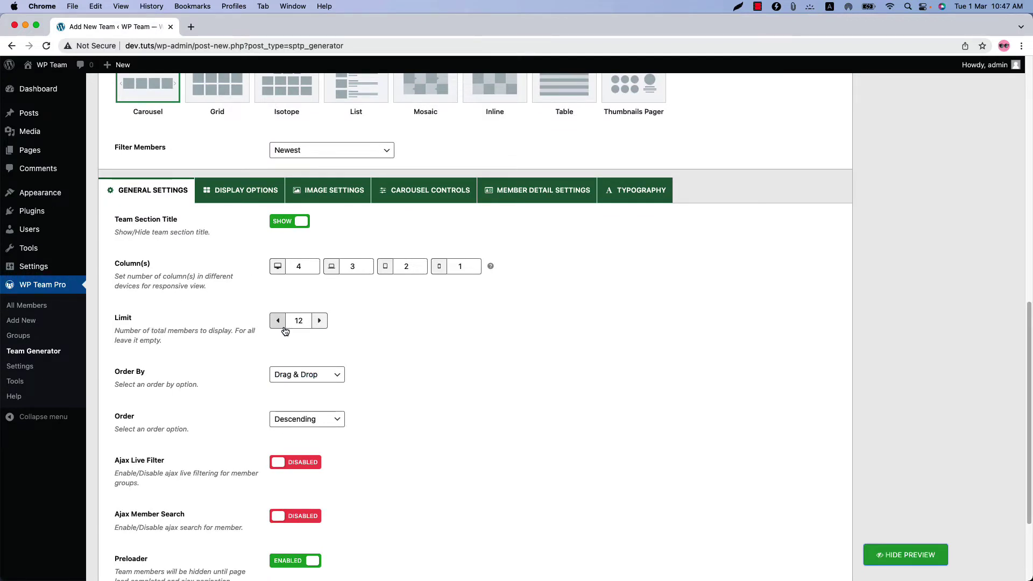
# Set Carousel Mode to Ticker in the Carousel Controls settings
pyautogui.click(420, 196)
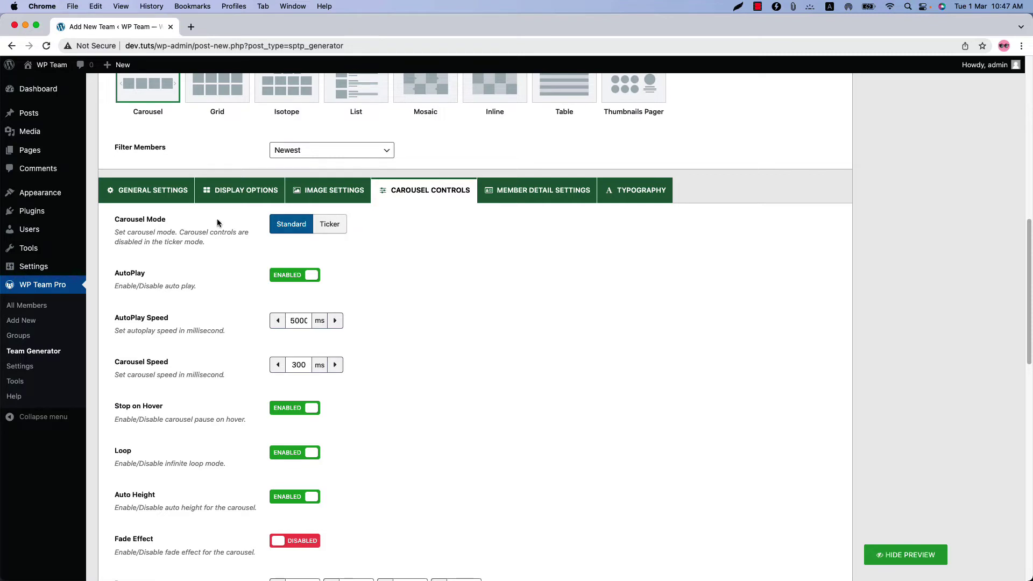
pyautogui.scroll(-10, 226, 437)
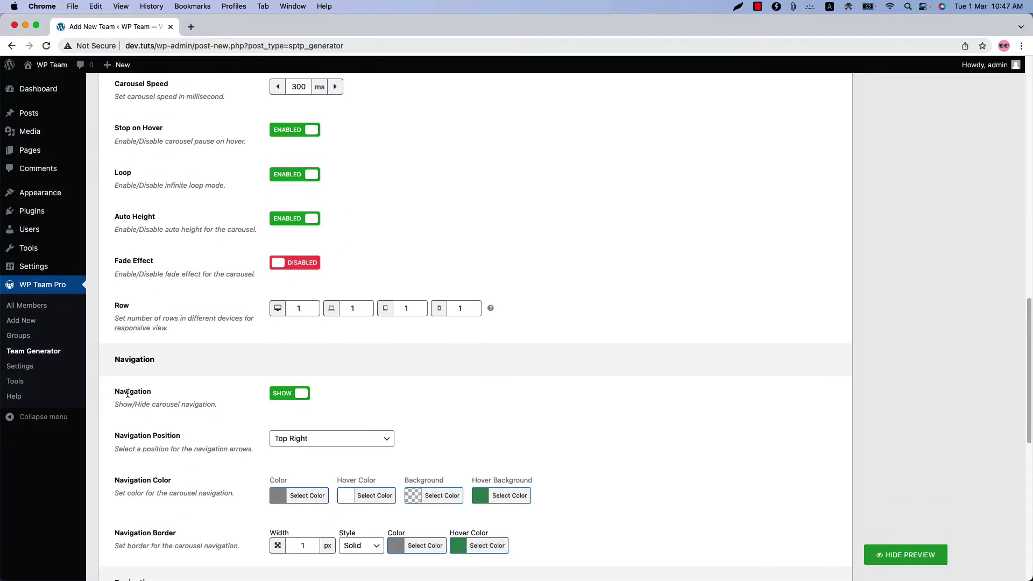
pyautogui.scroll(-2, 226, 435)
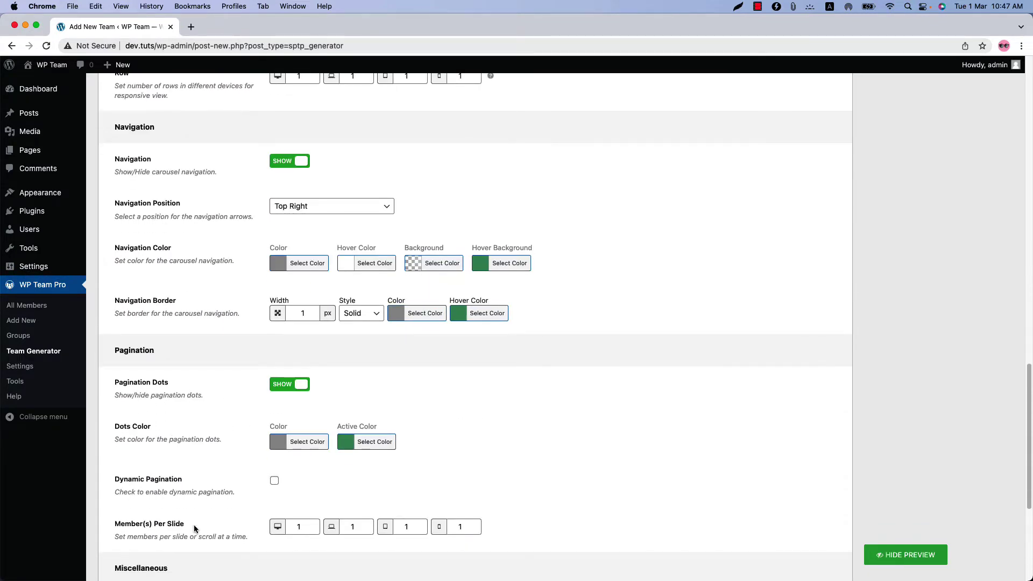
pyautogui.scroll(10, 194, 524)
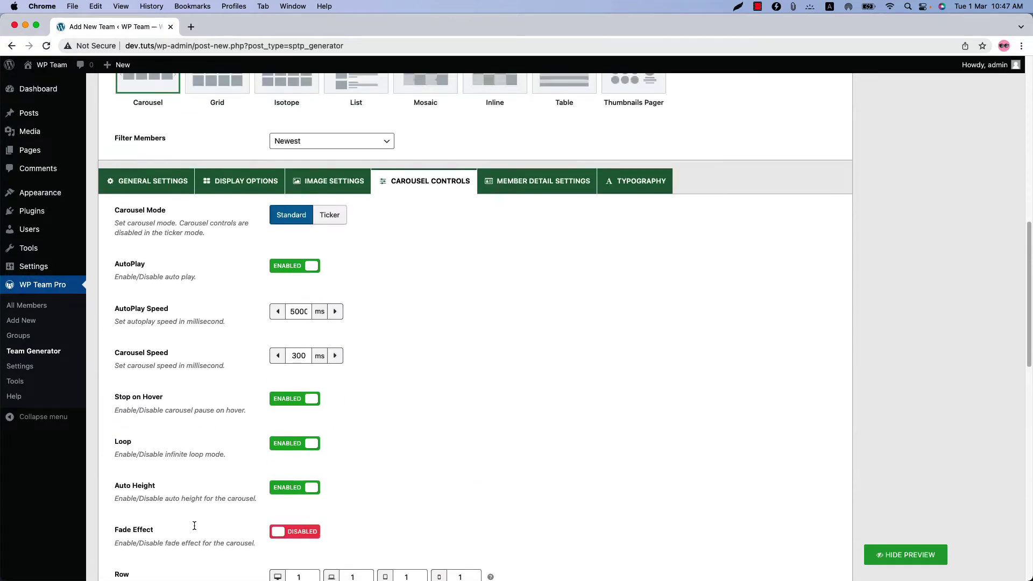
pyautogui.click(329, 230)
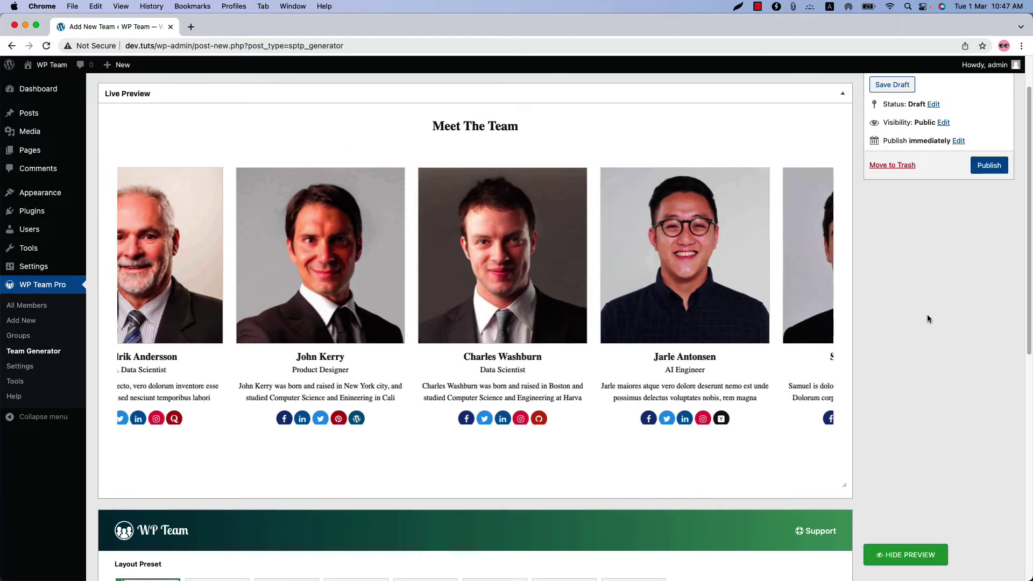
pyautogui.scroll(-8, 928, 314)
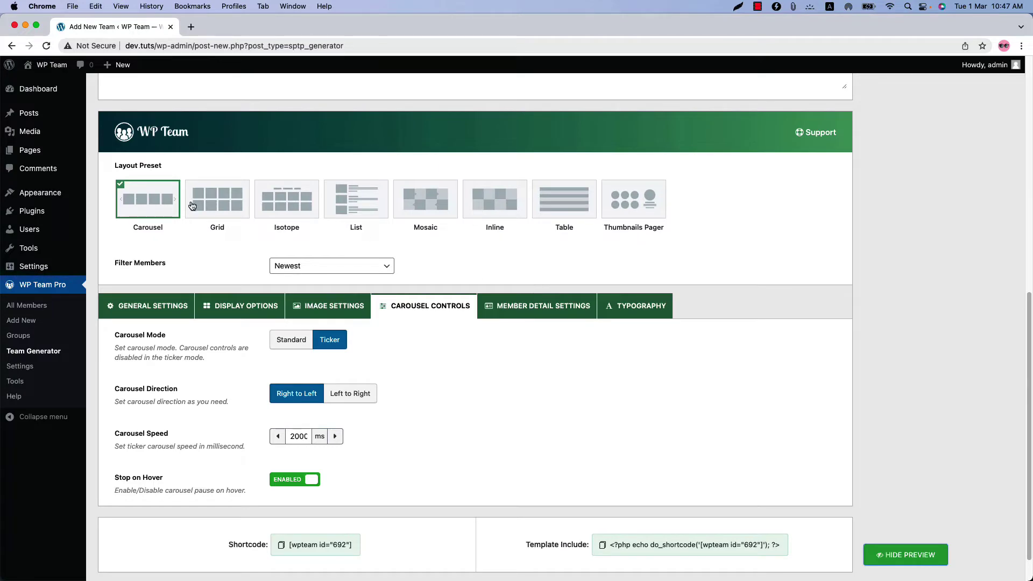
# Switch the layout preset to Grid and refresh the preview
pyautogui.click(212, 207)
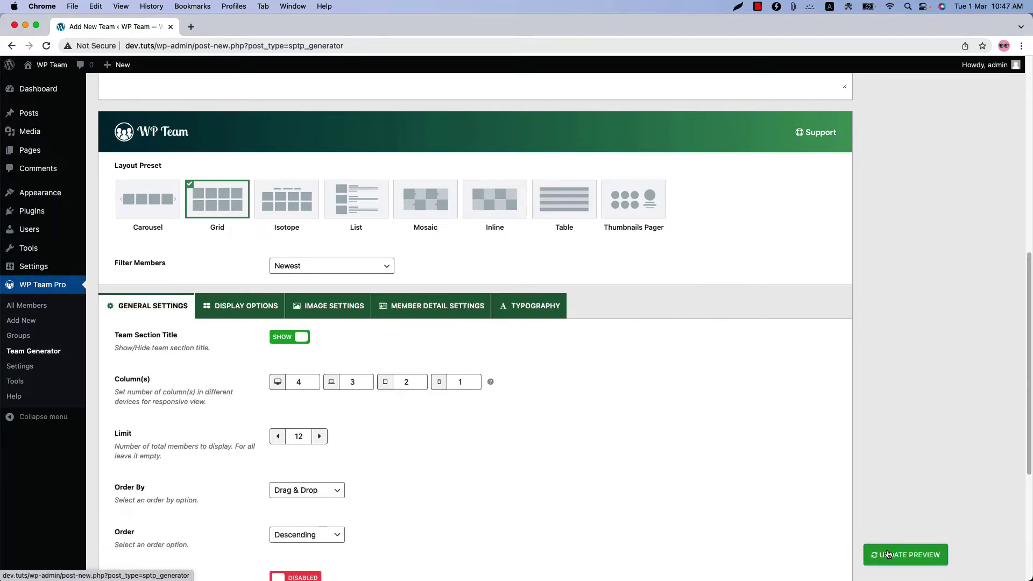
pyautogui.click(889, 554)
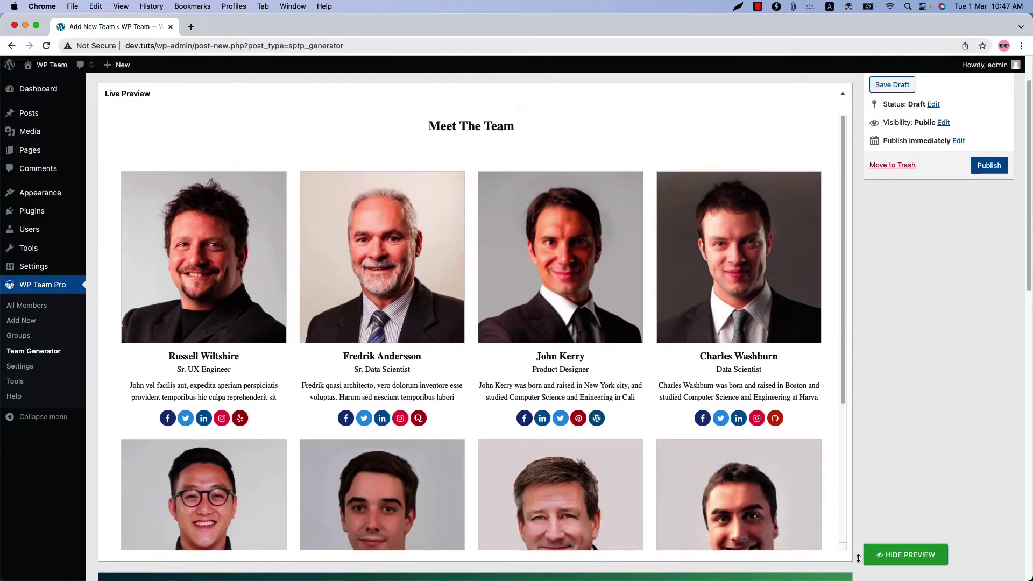
pyautogui.scroll(-4, 538, 436)
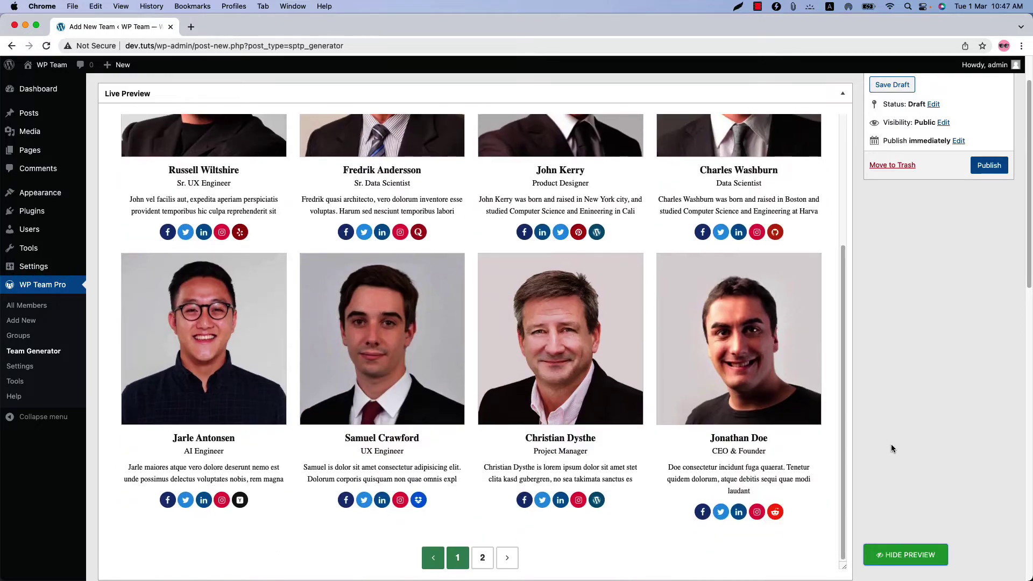
pyautogui.scroll(-6, 891, 444)
# Review the Display Options settings for the grid layout
pyautogui.click(223, 423)
pyautogui.scroll(-15, 331, 489)
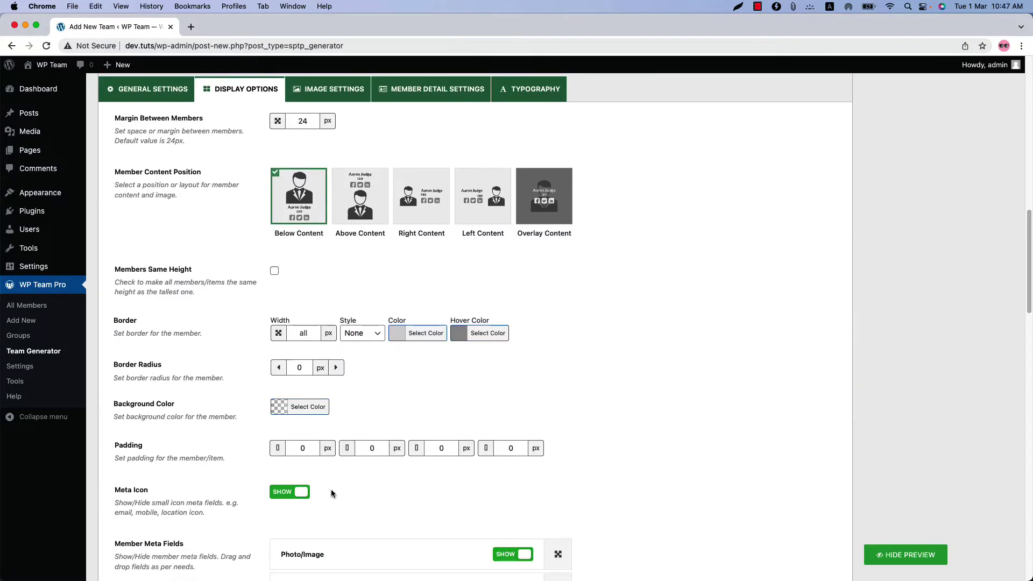
pyautogui.scroll(-8, 331, 489)
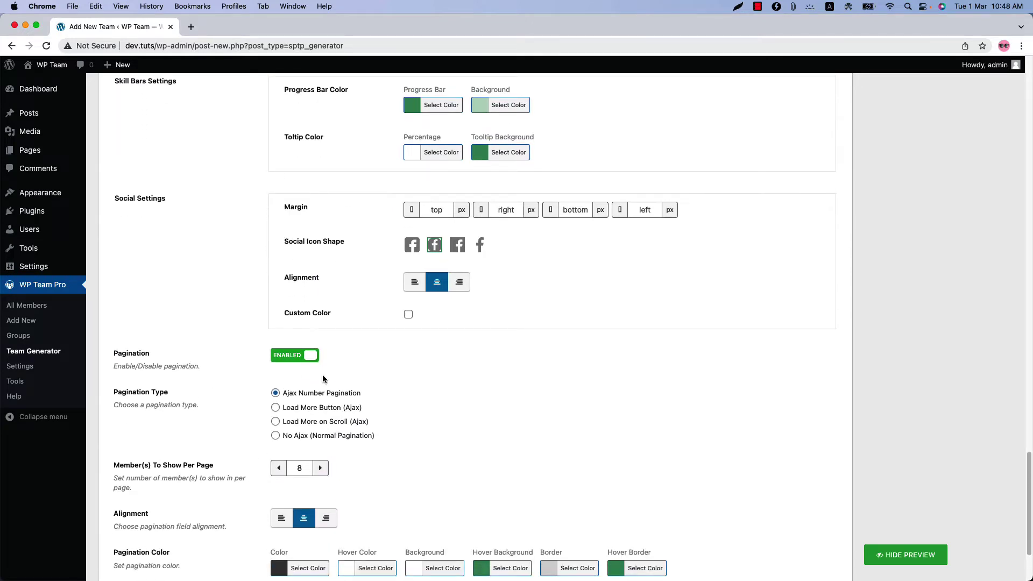
pyautogui.scroll(-2, 321, 376)
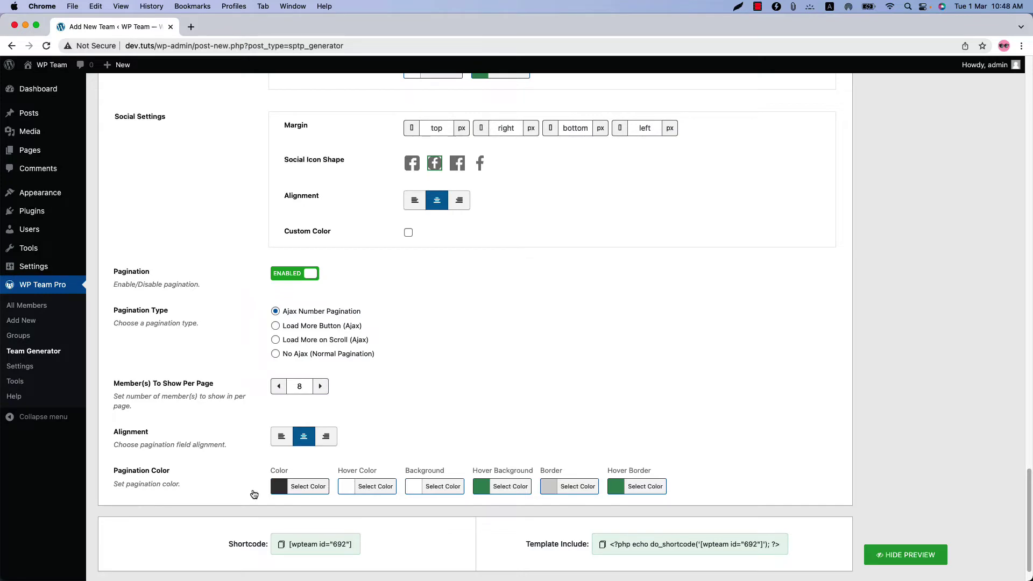
pyautogui.scroll(6, 595, 501)
pyautogui.scroll(20, 594, 500)
# Switch the layout preset to Isotope
pyautogui.click(314, 323)
pyautogui.scroll(3, 886, 533)
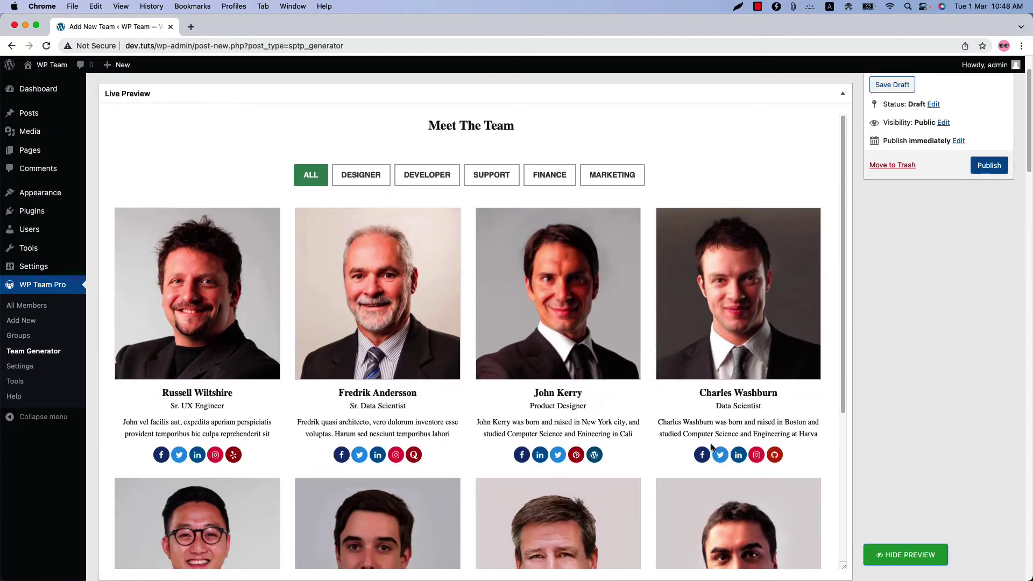
pyautogui.scroll(-4, 711, 448)
pyautogui.scroll(4, 711, 448)
# Try the DESIGNER, DEVELOPER and ALL group filters in the preview
pyautogui.click(365, 175)
pyautogui.click(435, 177)
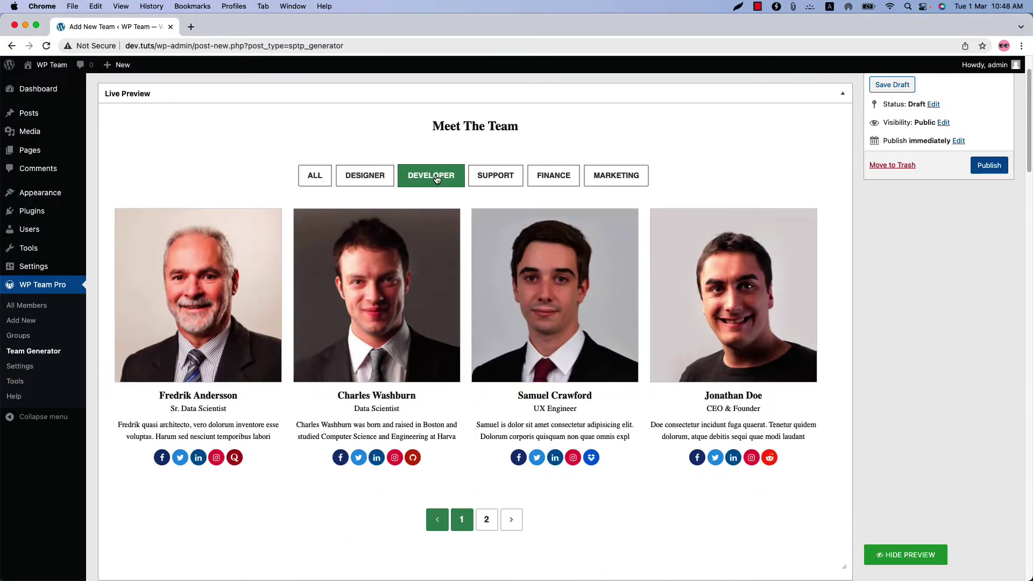
pyautogui.click(315, 176)
pyautogui.scroll(-20, 848, 399)
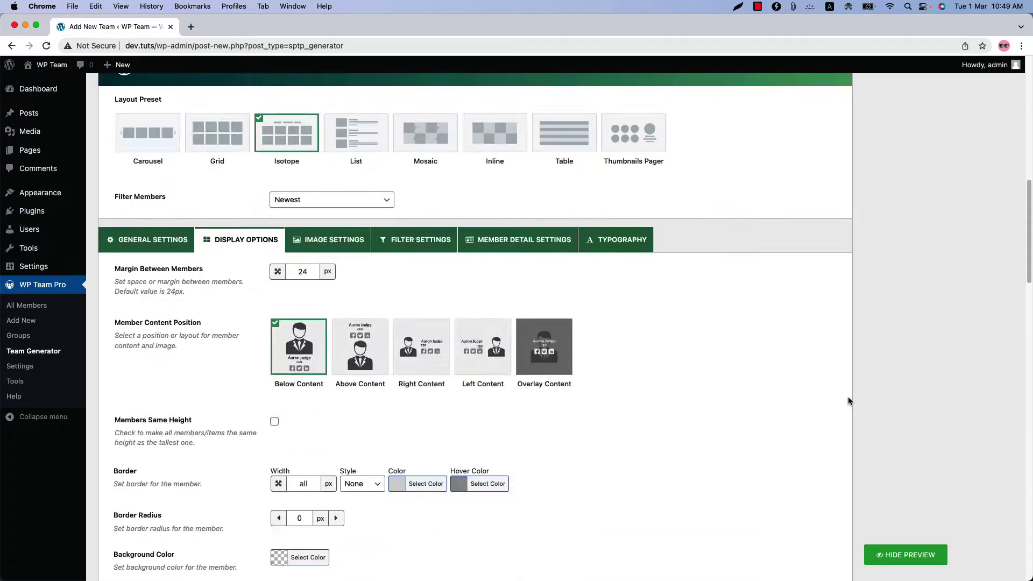
pyautogui.scroll(-10, 526, 401)
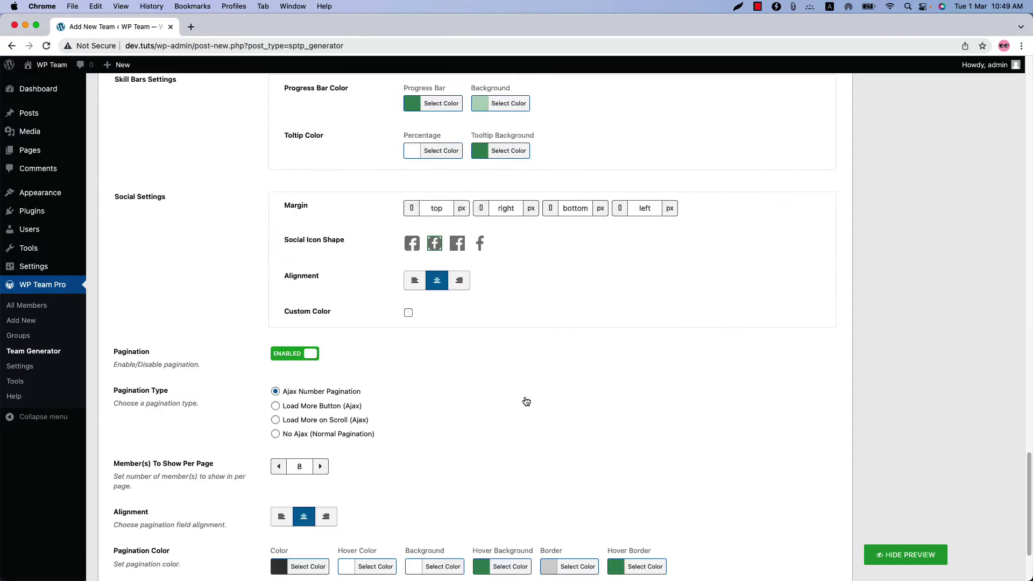
pyautogui.scroll(12, 305, 376)
pyautogui.scroll(15, 306, 380)
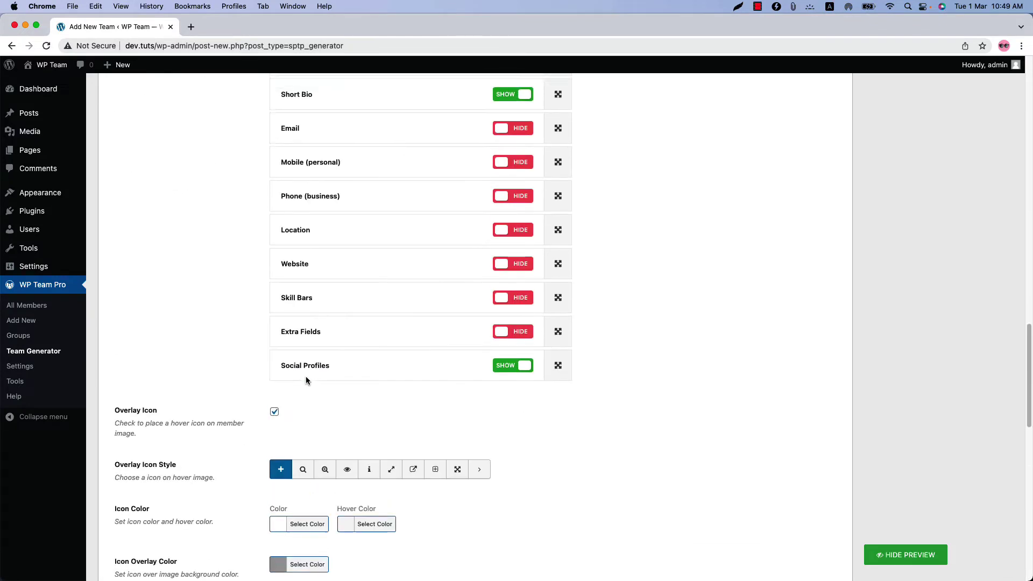
pyautogui.scroll(4, 306, 381)
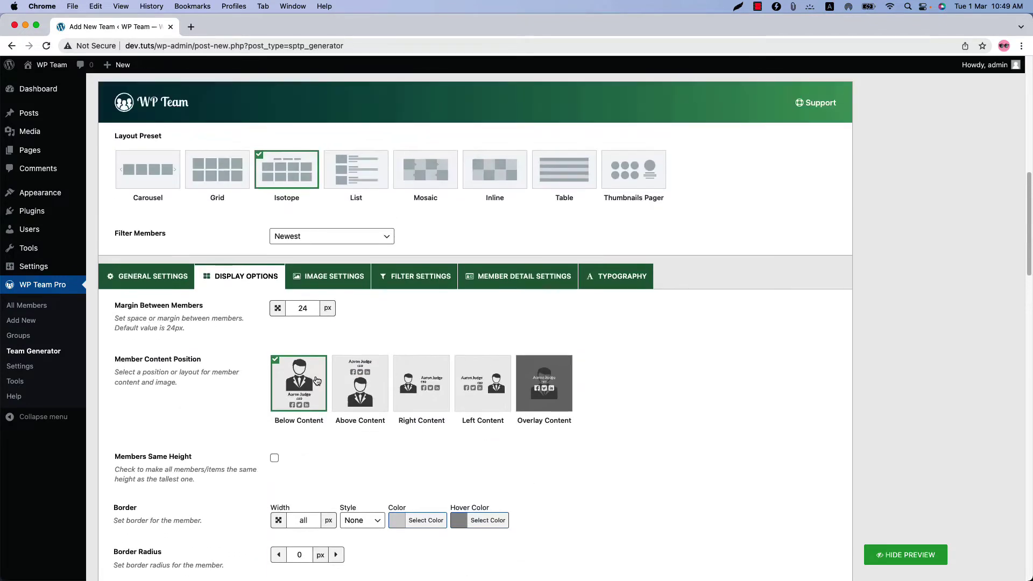
# Bring up the Filter Settings section with its filter type options
pyautogui.click(410, 280)
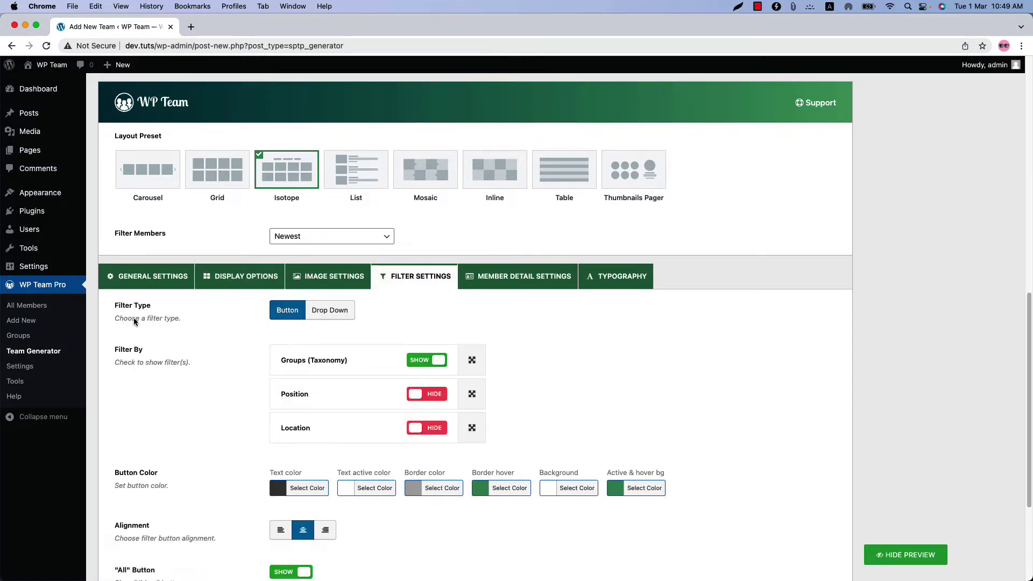
pyautogui.scroll(15, 357, 318)
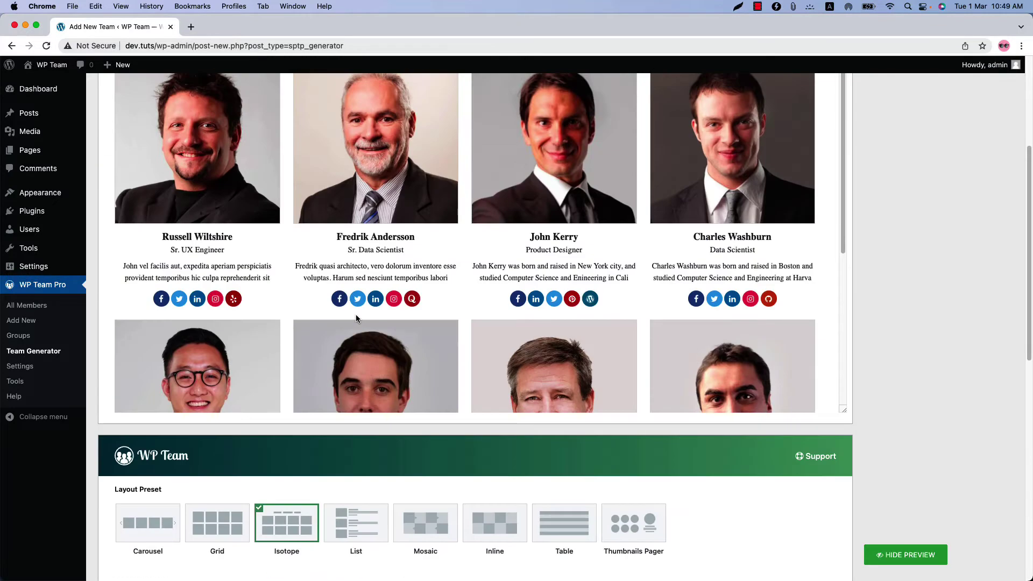
pyautogui.scroll(-10, 483, 475)
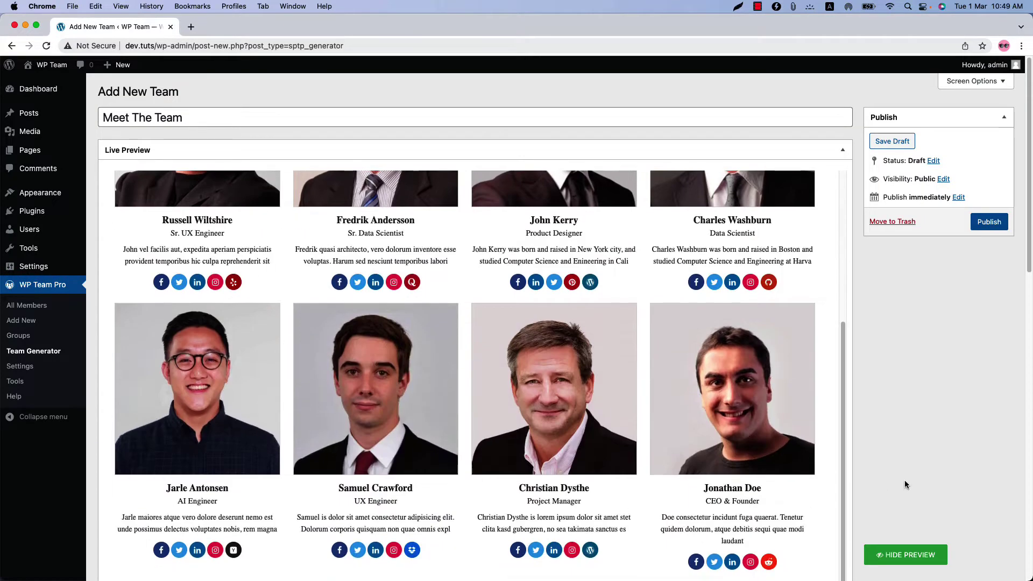
pyautogui.scroll(-3, 285, 451)
# Set Filter Type to Drop Down and try its Designer and Developer options in the preview
pyautogui.click(325, 451)
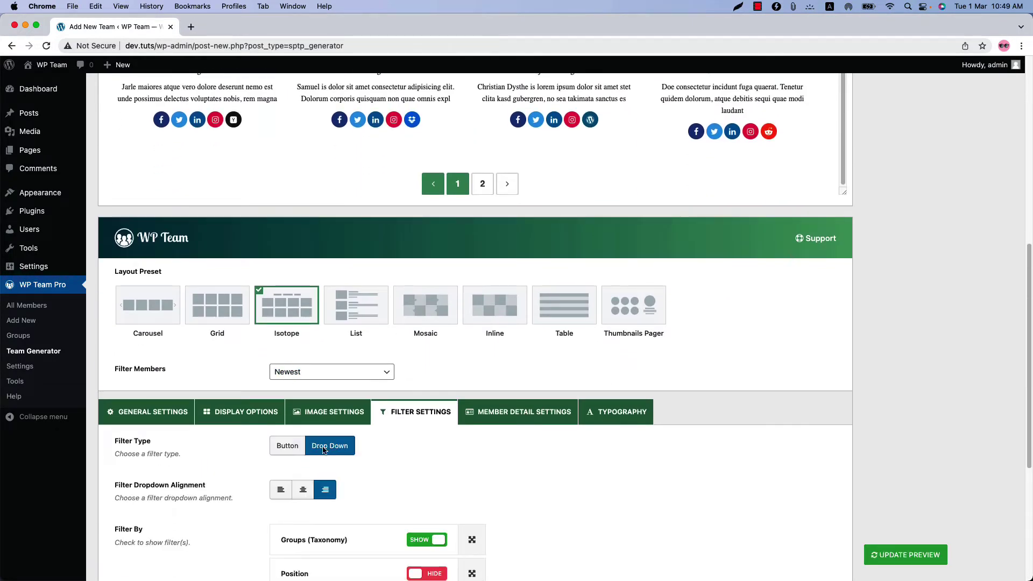
pyautogui.click(905, 560)
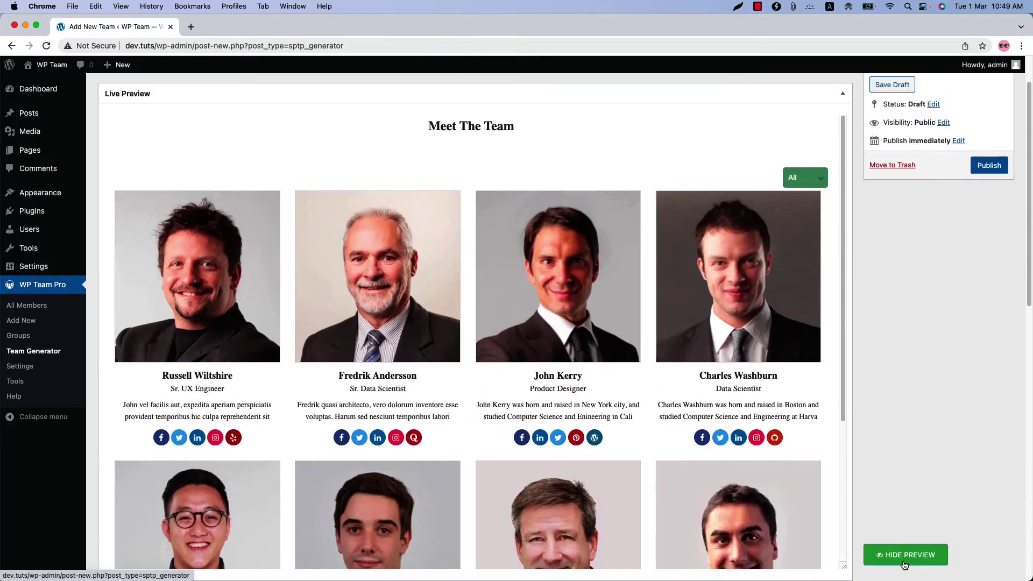
pyautogui.click(805, 178)
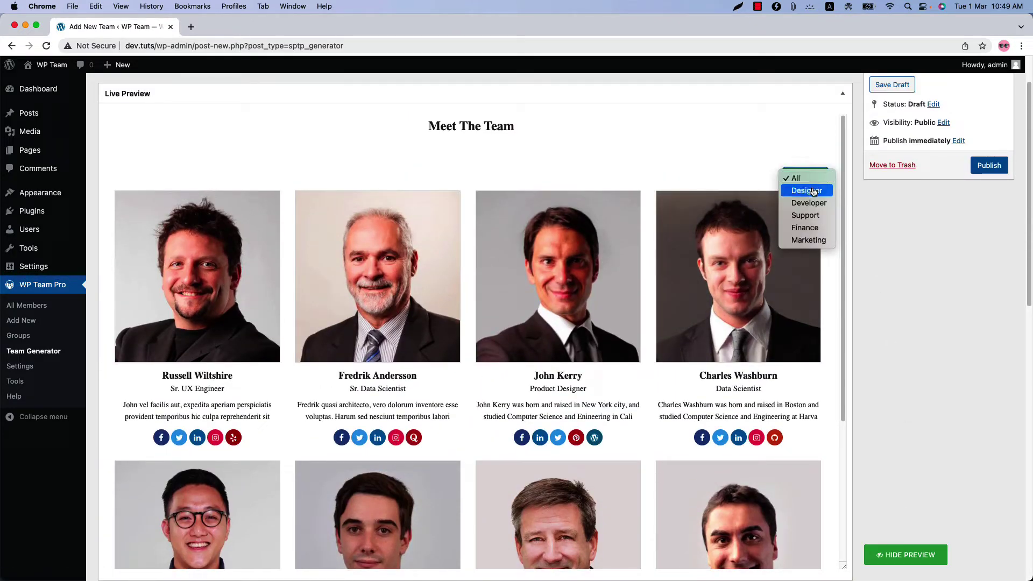
pyautogui.click(813, 190)
pyautogui.click(812, 179)
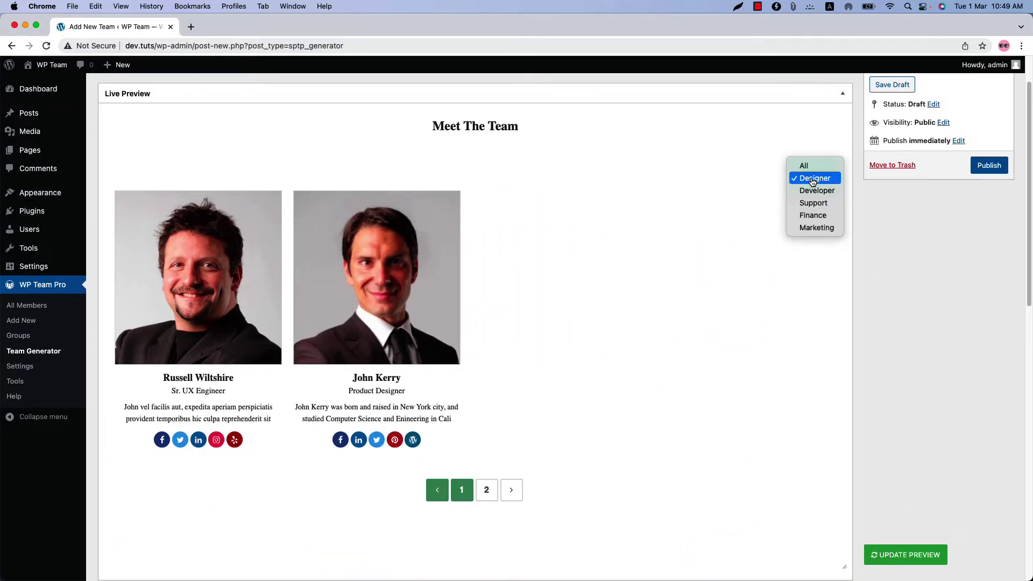
pyautogui.click(813, 191)
# Show Developer then All members, and set Filter Type back to Button
pyautogui.click(812, 179)
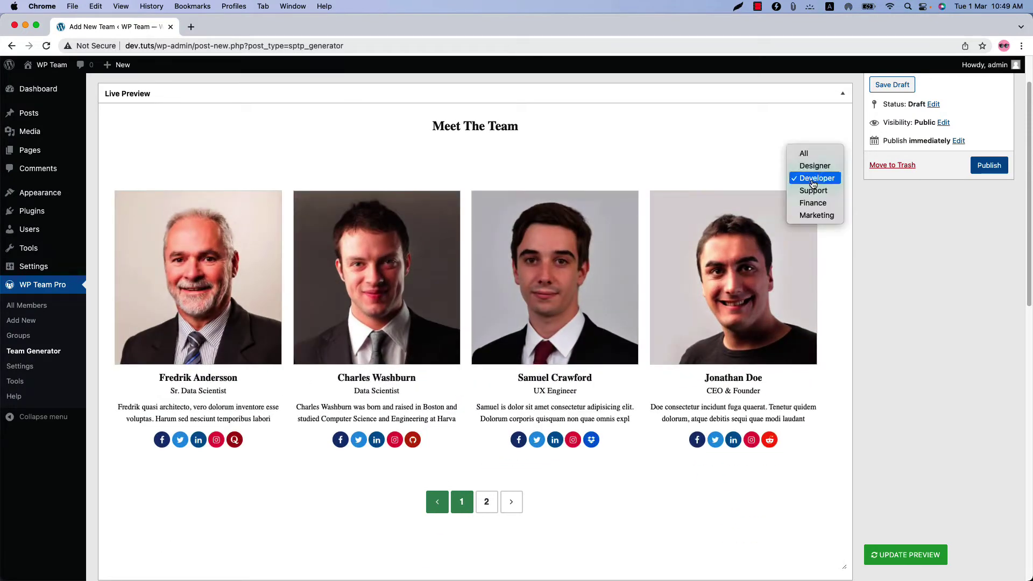
pyautogui.click(808, 158)
pyautogui.scroll(-15, 944, 407)
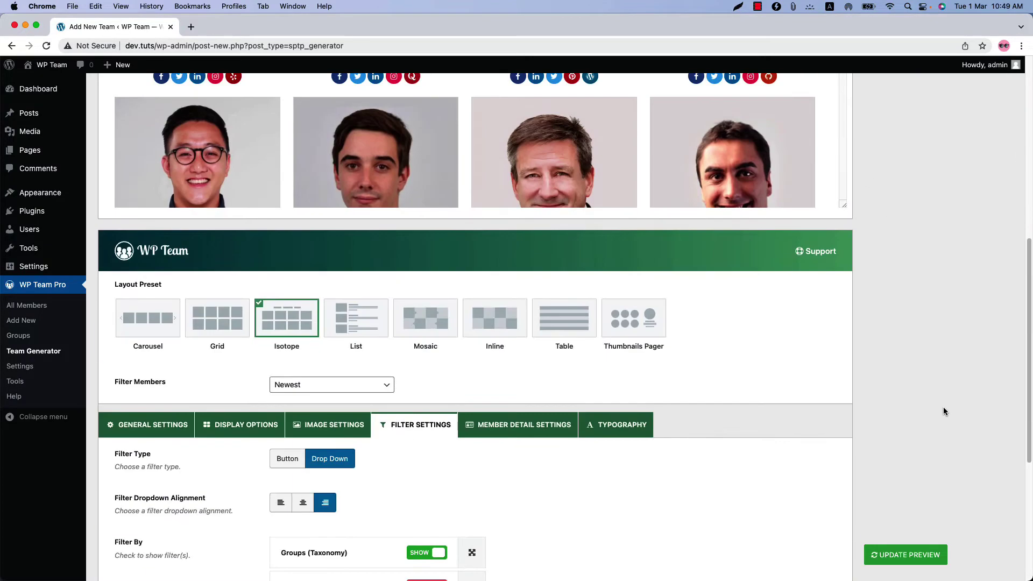
pyautogui.click(287, 242)
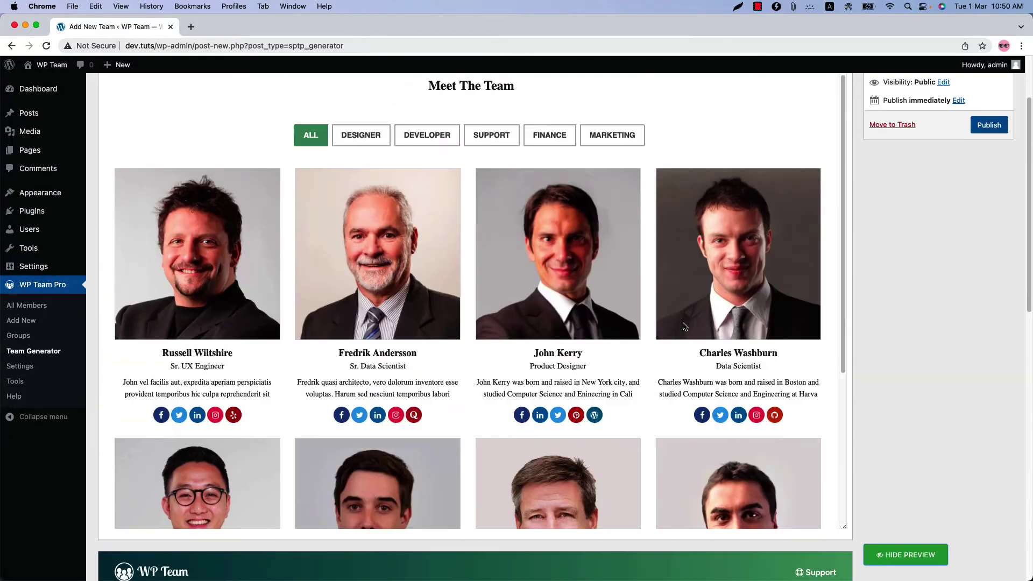
pyautogui.scroll(3, 683, 326)
pyautogui.scroll(-5, 889, 353)
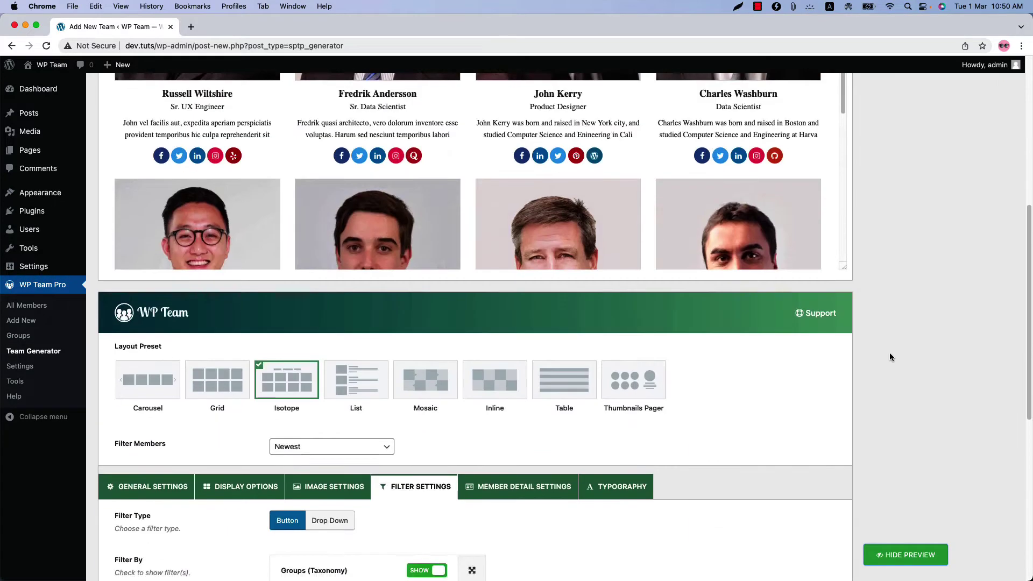
pyautogui.scroll(-5, 889, 358)
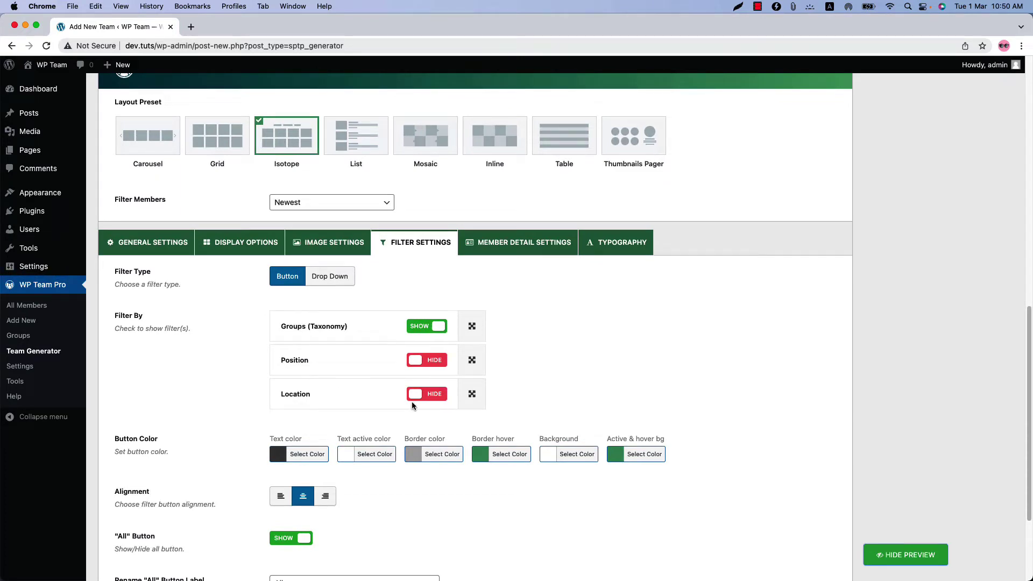
pyautogui.click(429, 400)
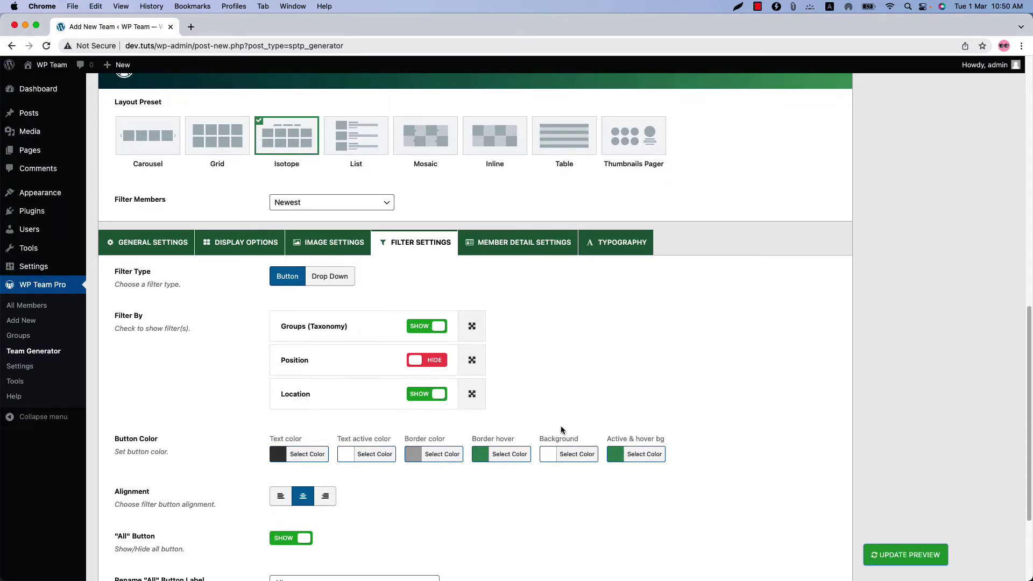
pyautogui.click(861, 556)
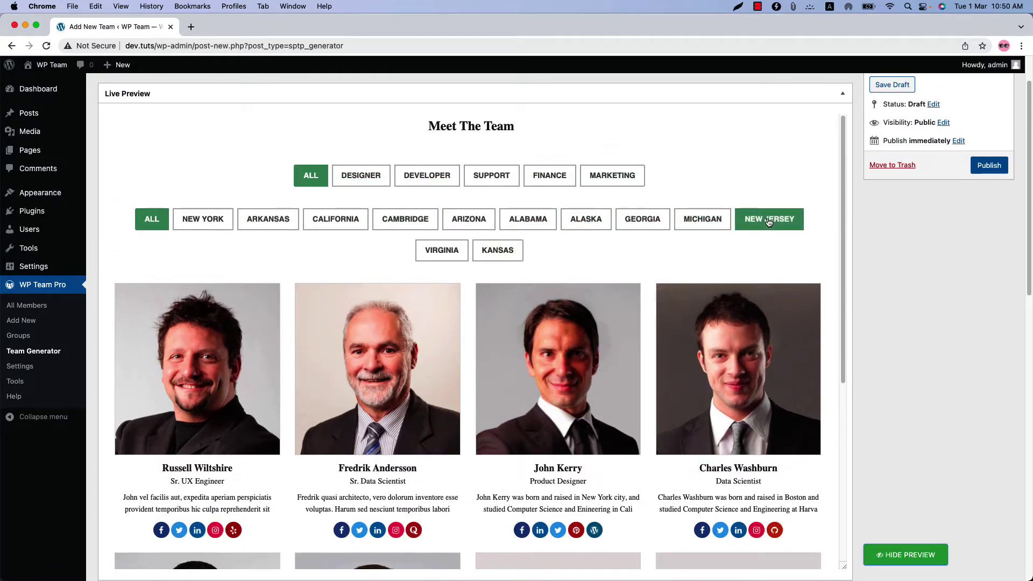
pyautogui.scroll(-5, 930, 456)
pyautogui.scroll(-5, 930, 456)
pyautogui.click(432, 354)
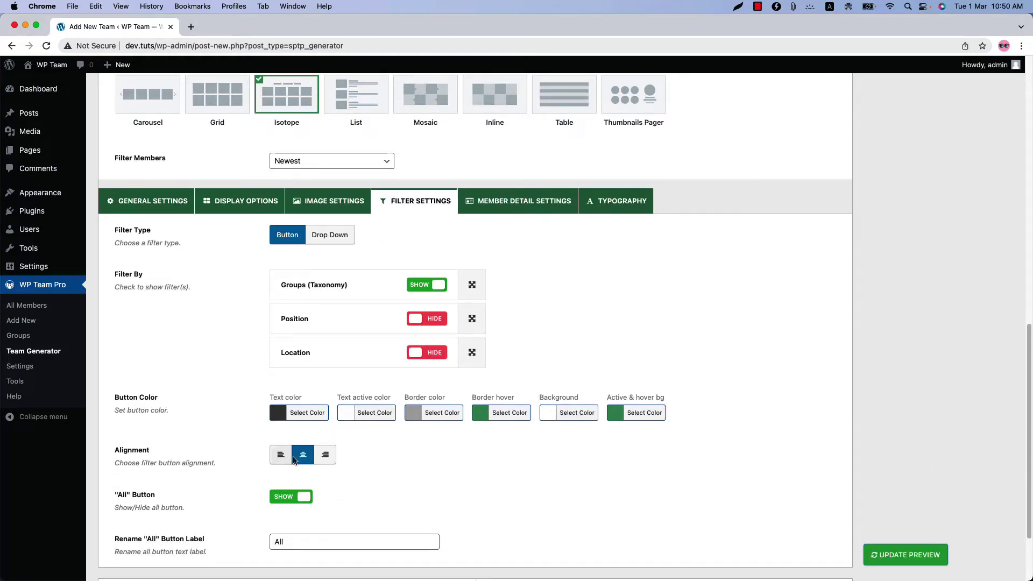
pyautogui.click(328, 546)
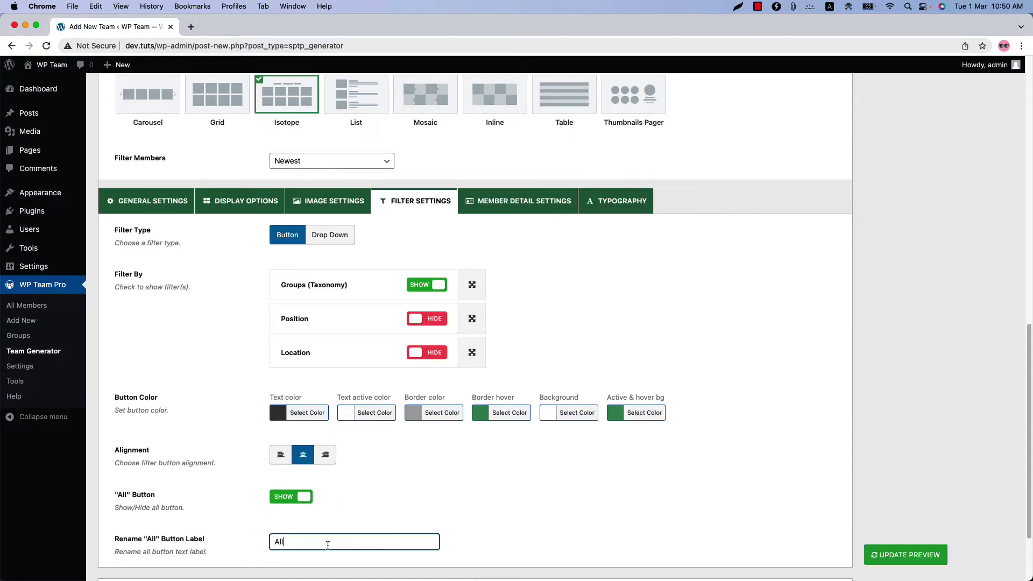
pyautogui.scroll(5, 542, 550)
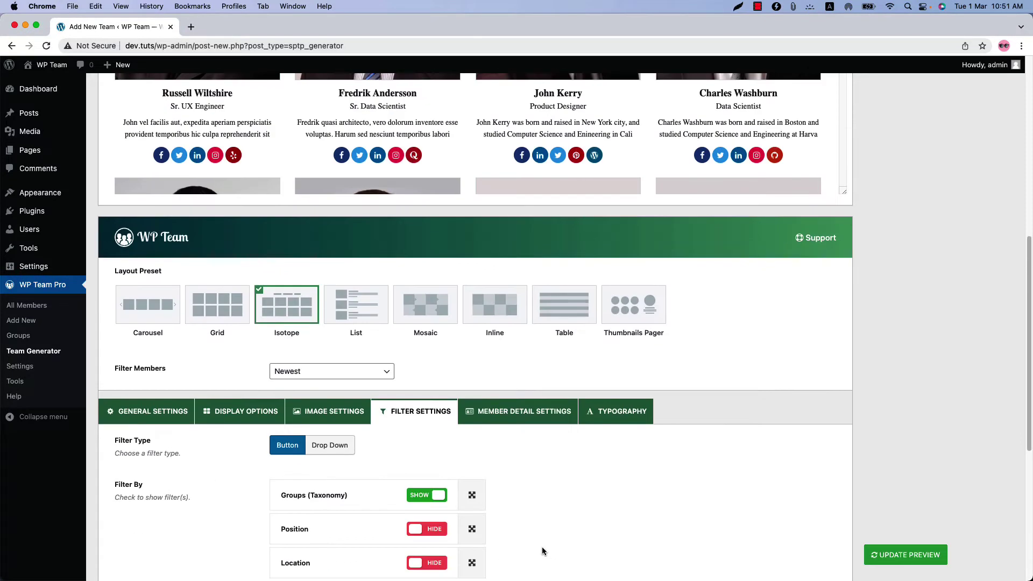
# Preview the List layout preset and review its Display Options
pyautogui.click(372, 319)
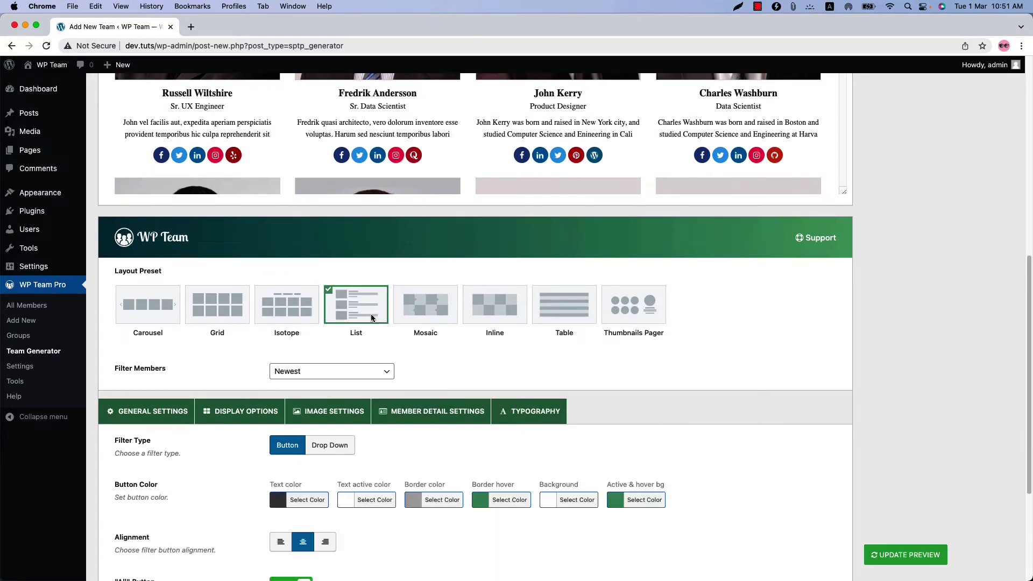
pyautogui.click(906, 555)
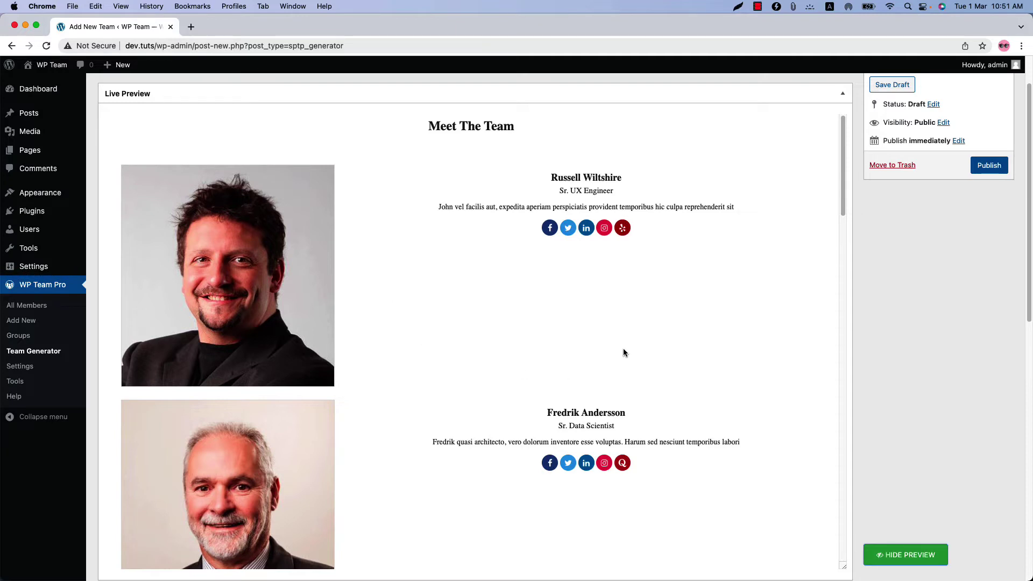
pyautogui.scroll(-10, 933, 450)
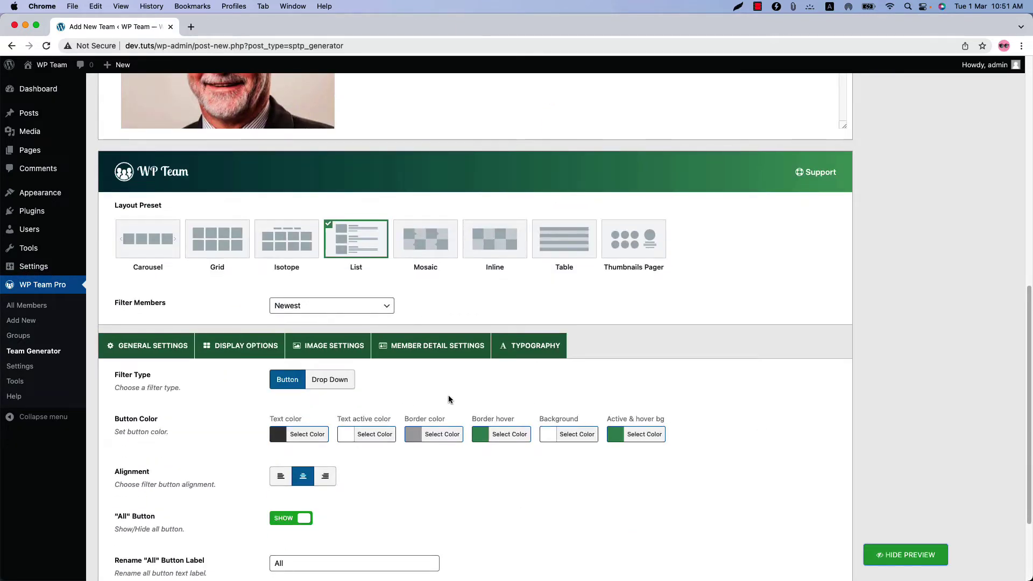
pyautogui.click(216, 347)
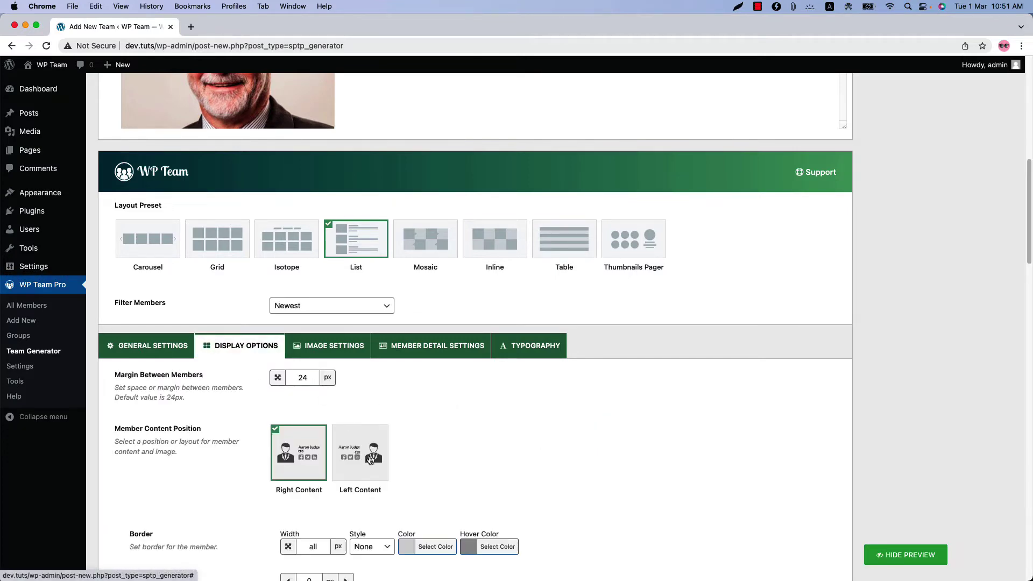
pyautogui.scroll(-10, 371, 460)
pyautogui.scroll(15, 370, 460)
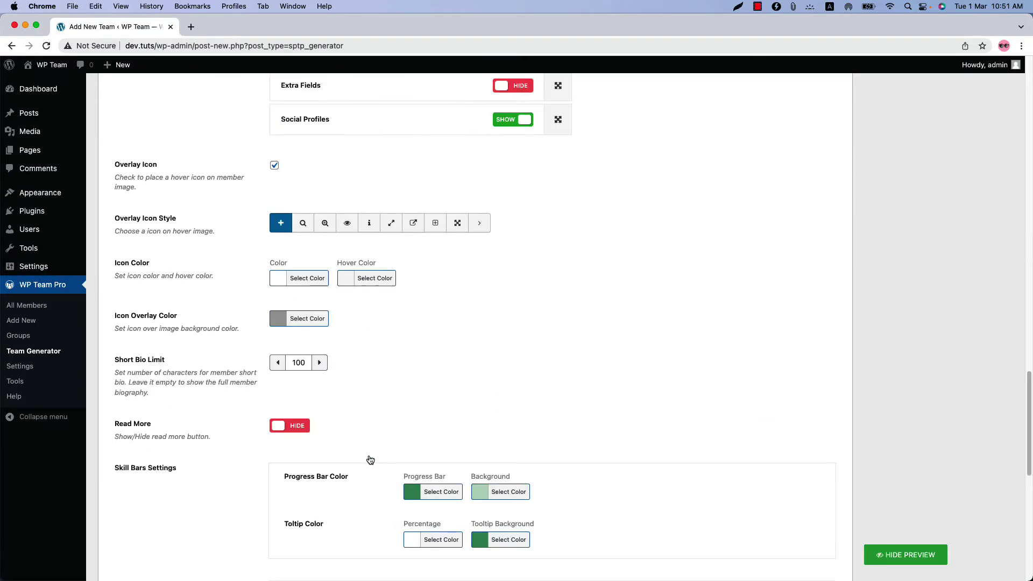
pyautogui.scroll(6, 370, 461)
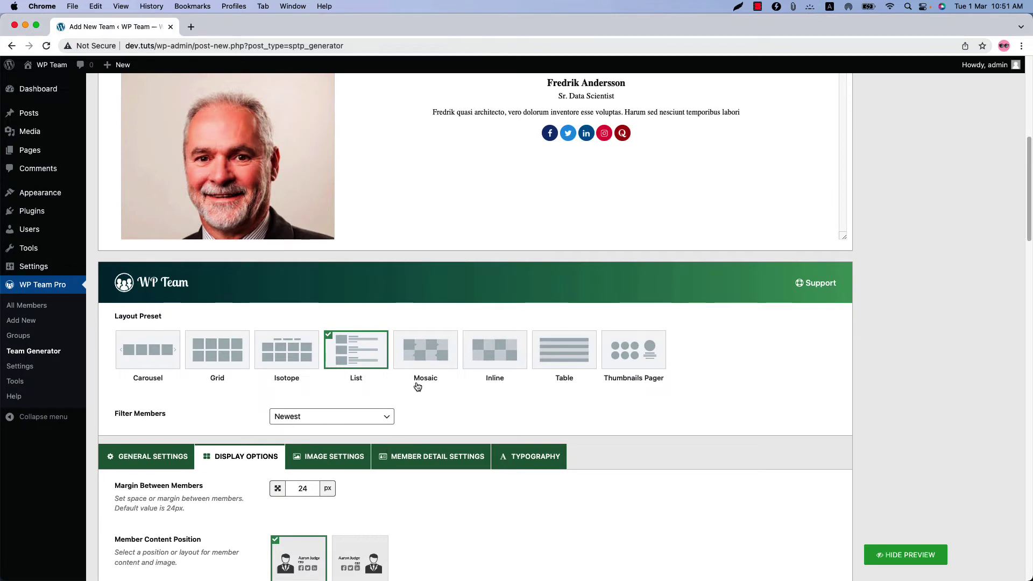
# Switch the layout preset to Mosaic and refresh the preview
pyautogui.click(424, 354)
pyautogui.click(884, 554)
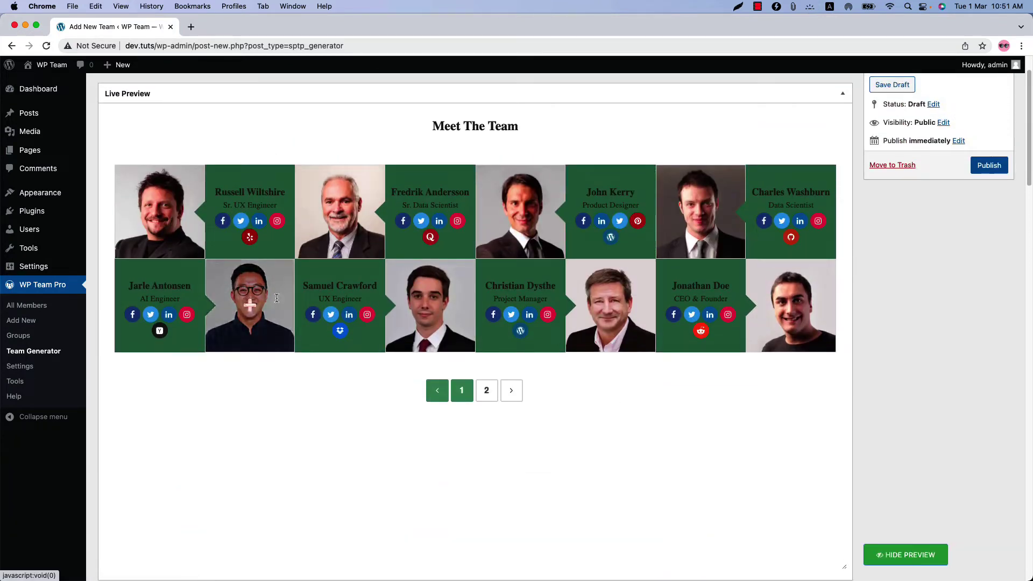
pyautogui.scroll(-10, 929, 467)
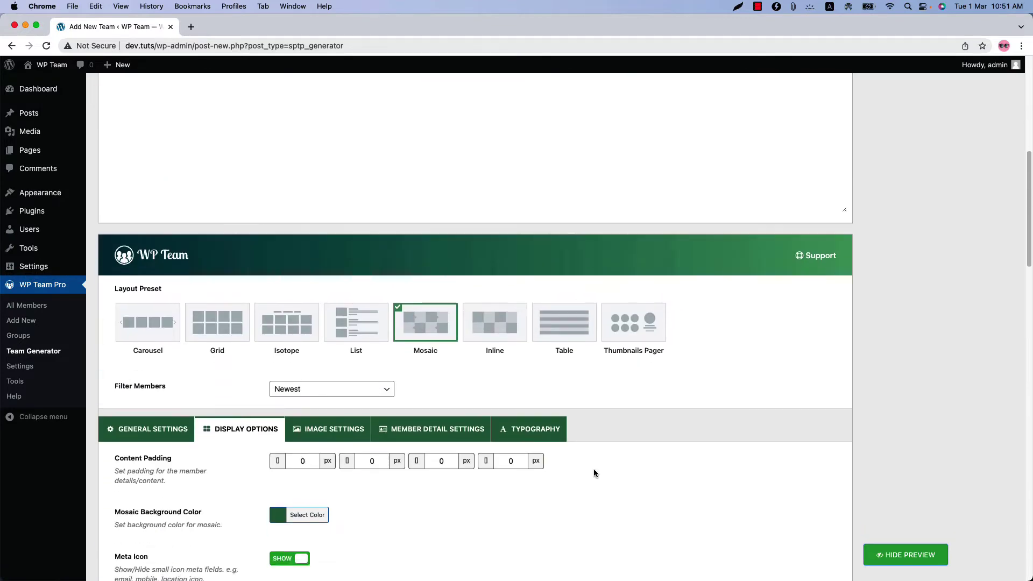
# Lower desktop Column(s) from 4 to 3, refresh the preview, and open Typography
pyautogui.click(168, 367)
pyautogui.click(315, 439)
pyautogui.click(919, 555)
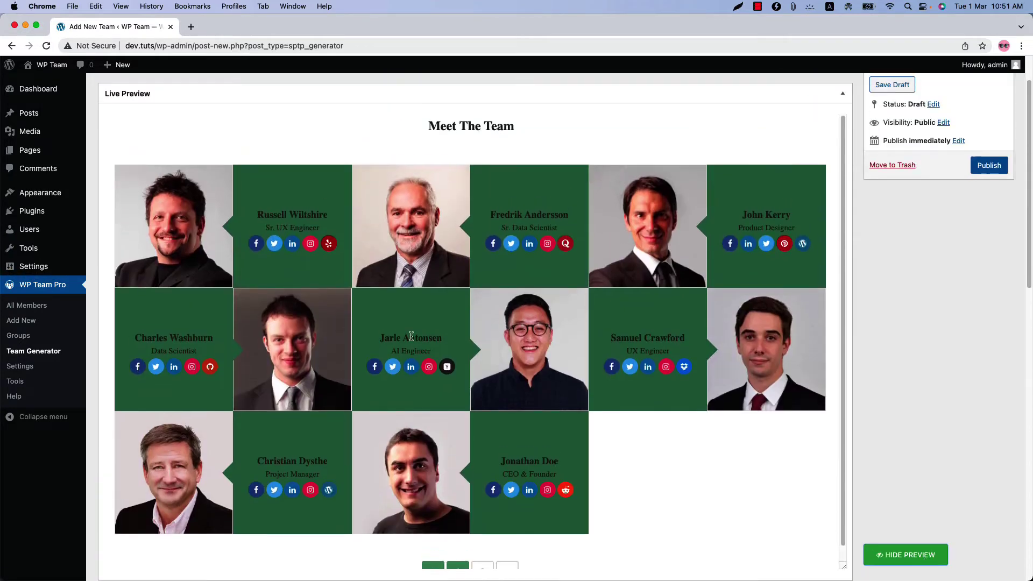
pyautogui.scroll(-7, 921, 429)
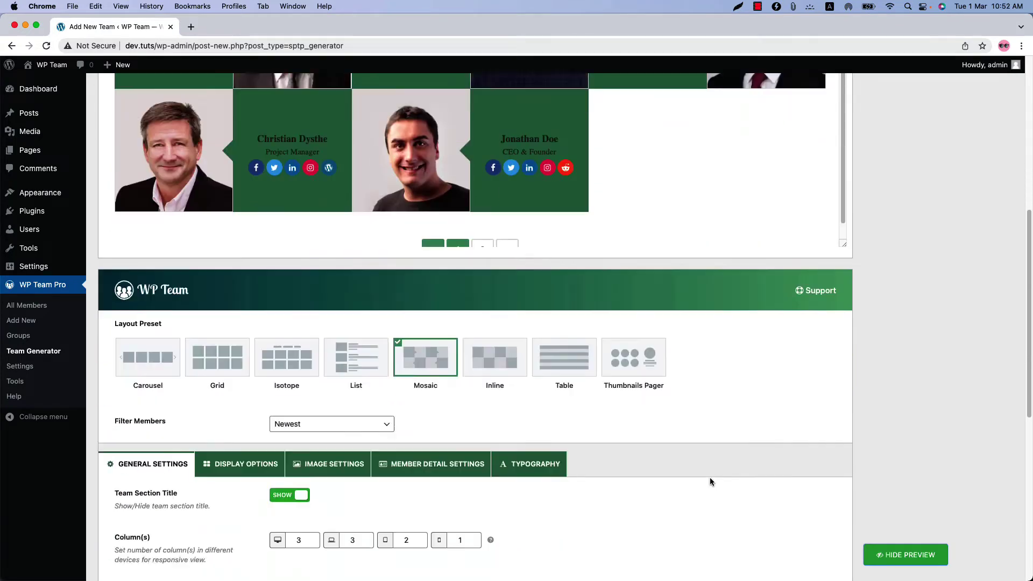
pyautogui.scroll(6, 271, 374)
pyautogui.scroll(-5, 851, 477)
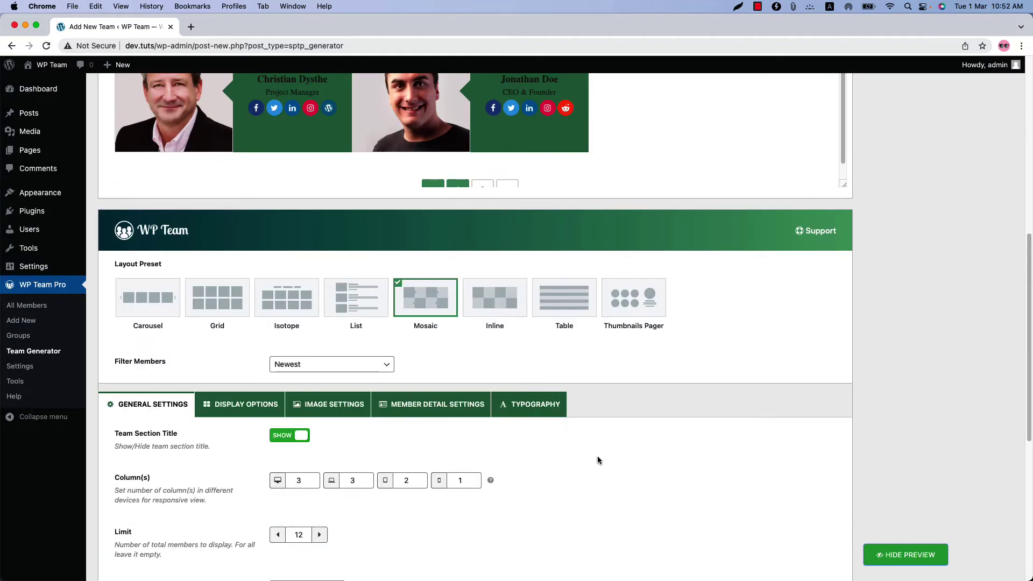
pyautogui.click(536, 414)
pyautogui.scroll(-6, 531, 414)
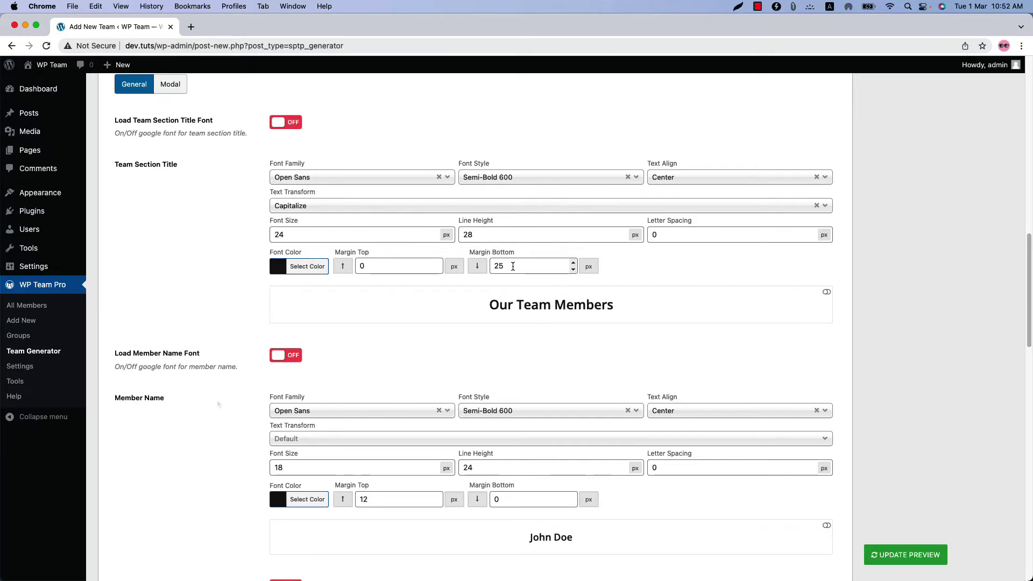
# Set the Member Name font colour to white and refresh the preview
pyautogui.click(296, 502)
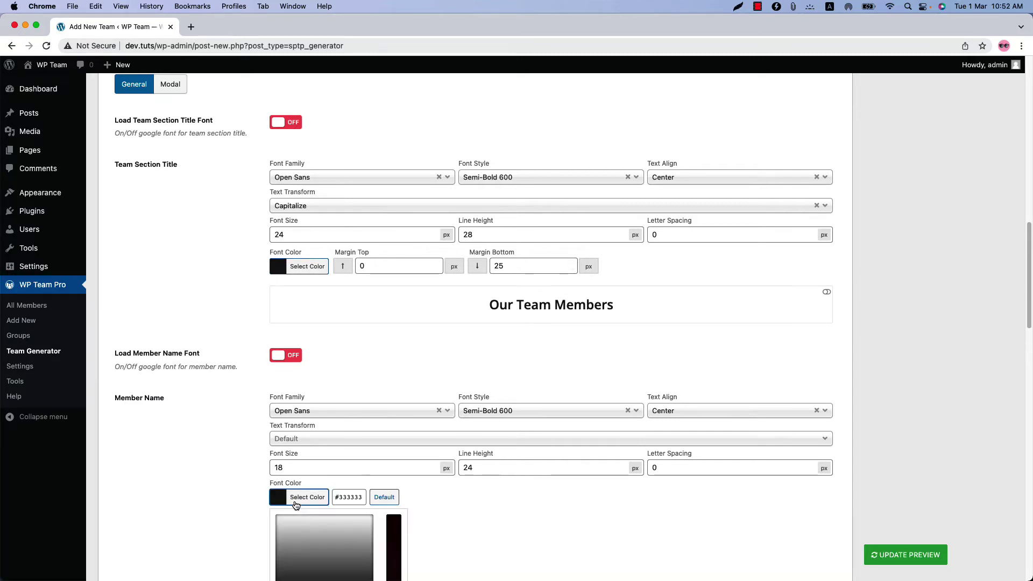
pyautogui.scroll(-3, 449, 518)
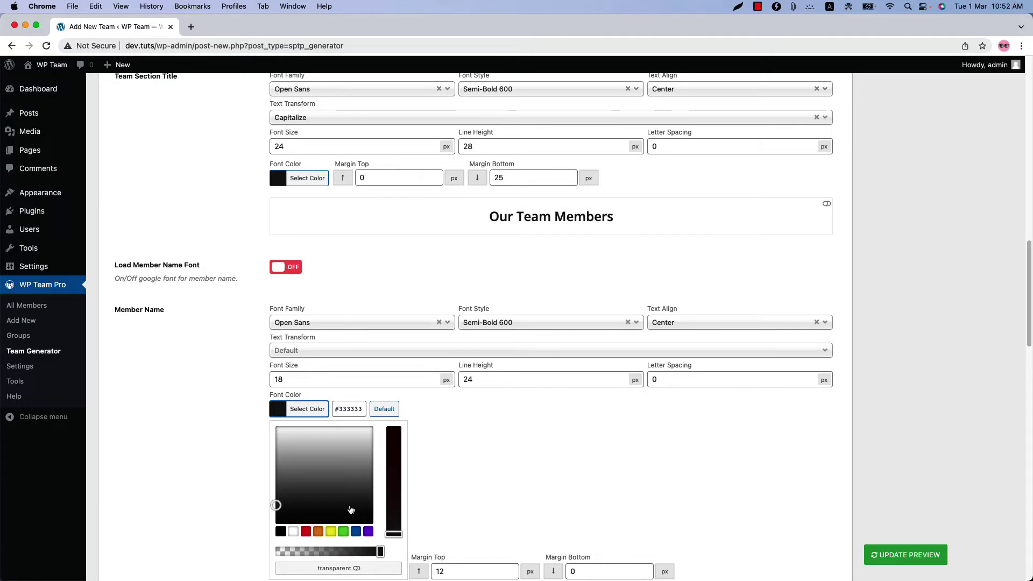
pyautogui.click(295, 533)
pyautogui.click(911, 566)
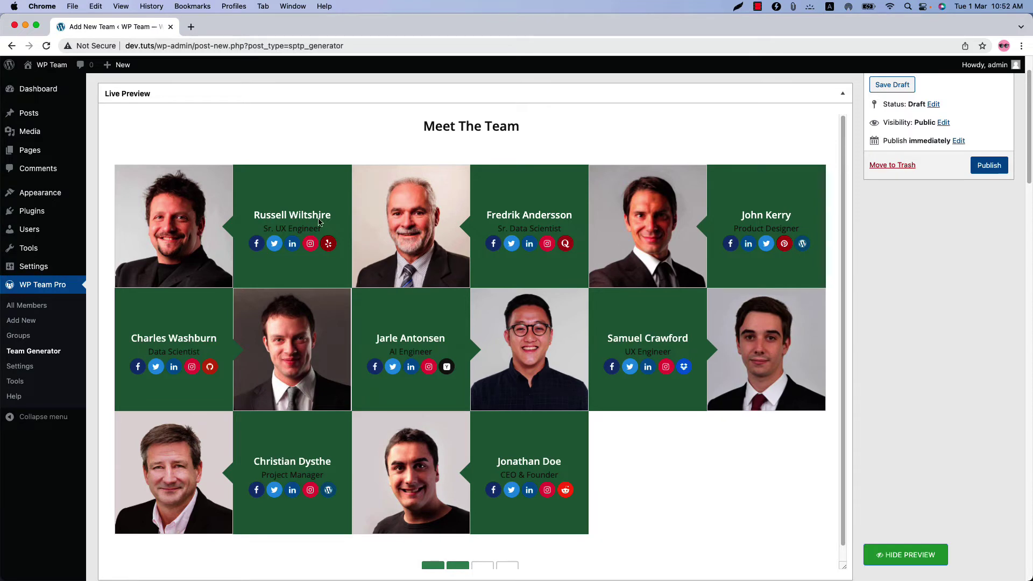
pyautogui.scroll(-5, 961, 440)
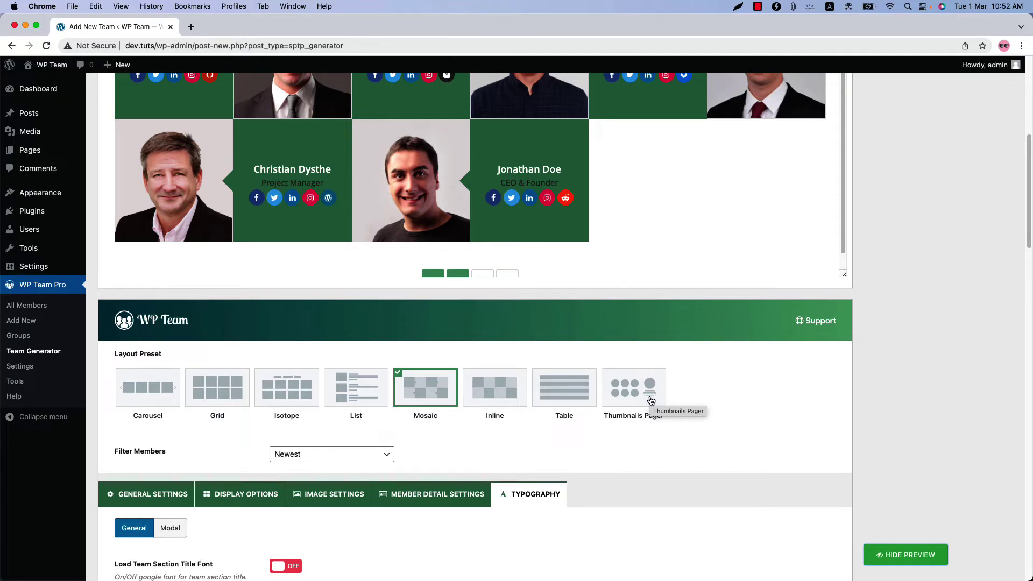
# Apply the Inline layout preset to Meet The Team and update the preview
pyautogui.click(503, 401)
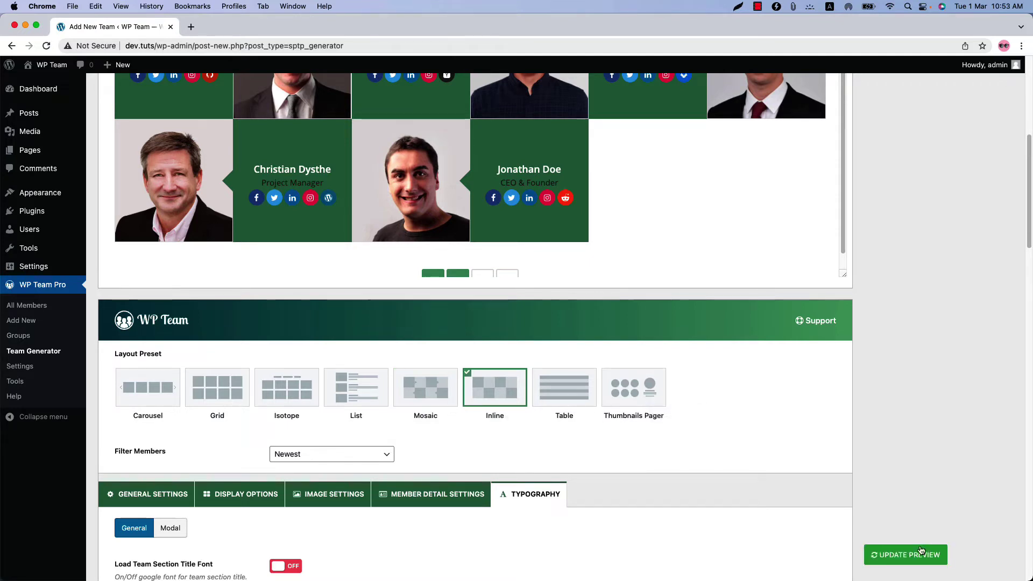
pyautogui.click(928, 549)
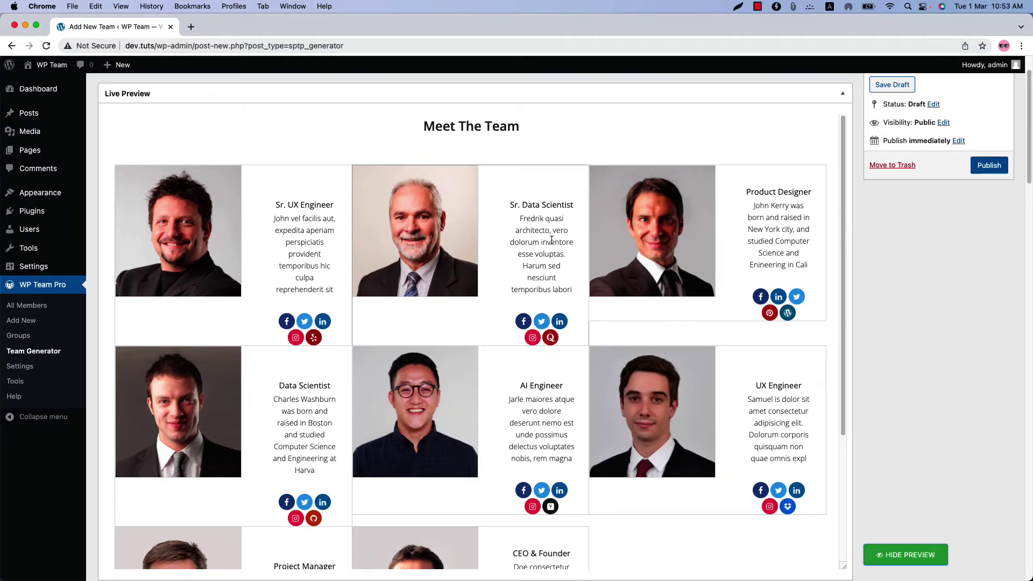
pyautogui.scroll(-10, 882, 425)
# Toggle Short Bio off in Display Options and update the preview
pyautogui.click(240, 353)
pyautogui.scroll(-8, 374, 450)
pyautogui.click(495, 400)
pyautogui.click(892, 557)
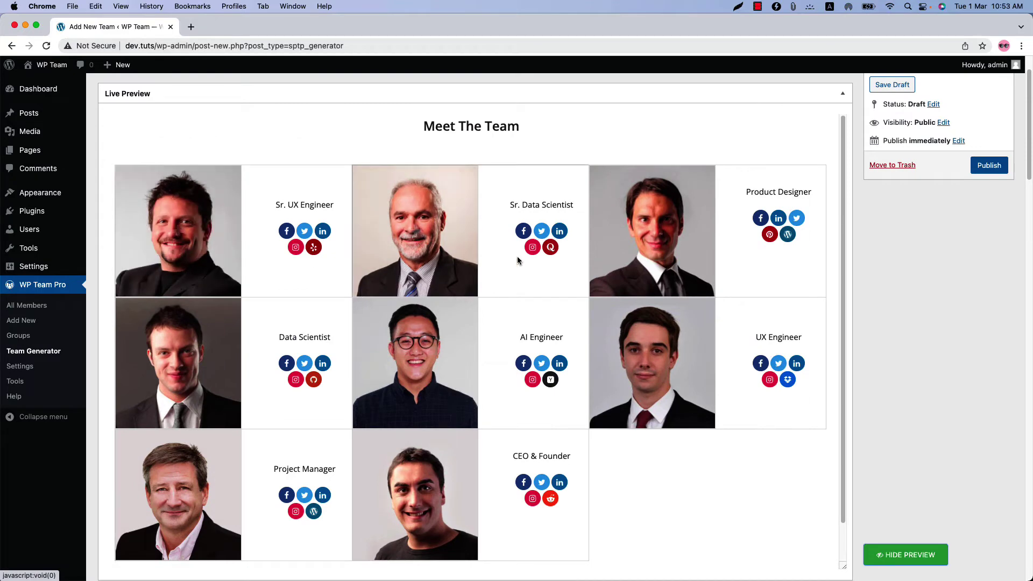
pyautogui.scroll(-6, 912, 344)
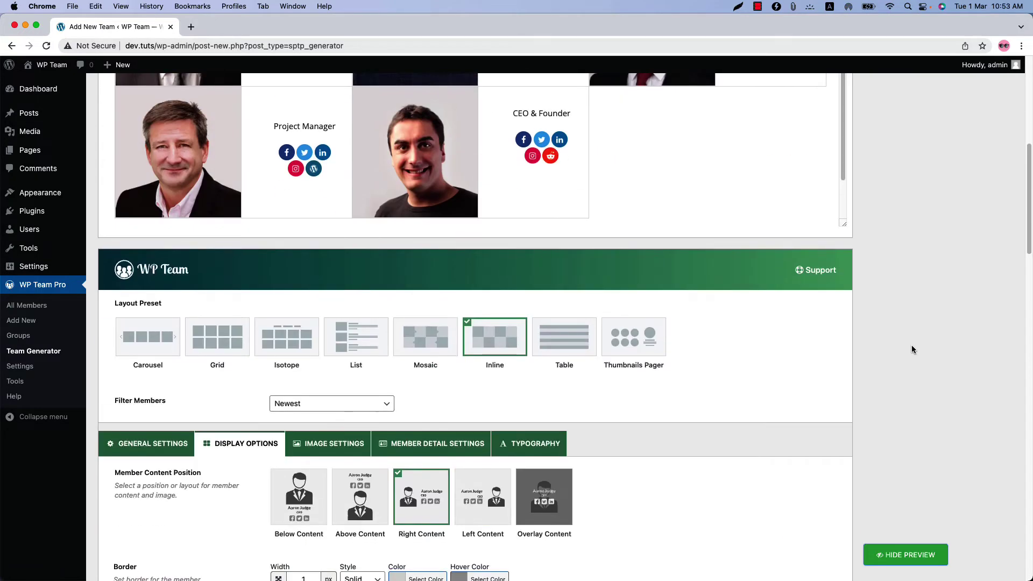
# Switch the team layout to Table and update the preview
pyautogui.click(567, 351)
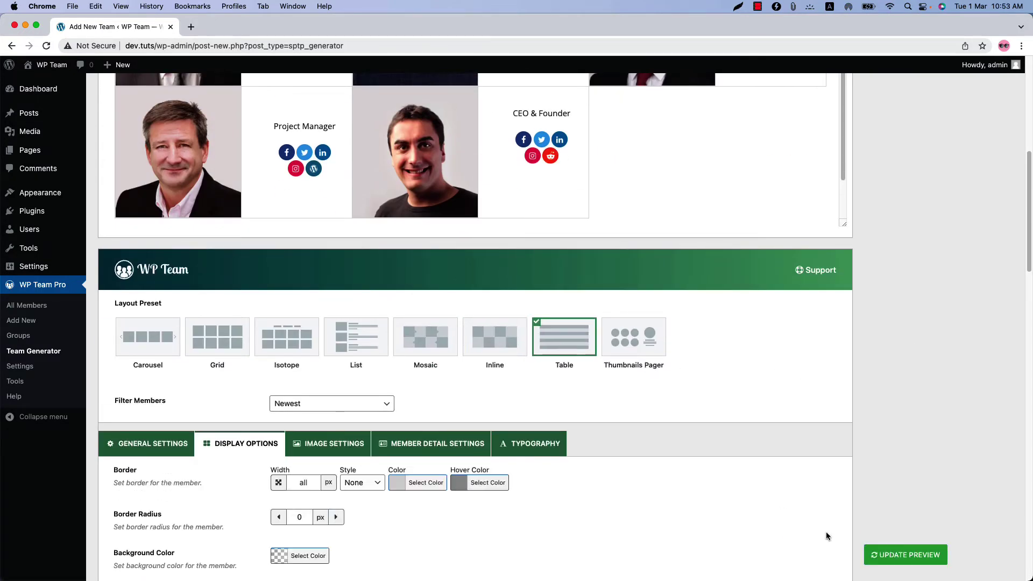
pyautogui.click(906, 555)
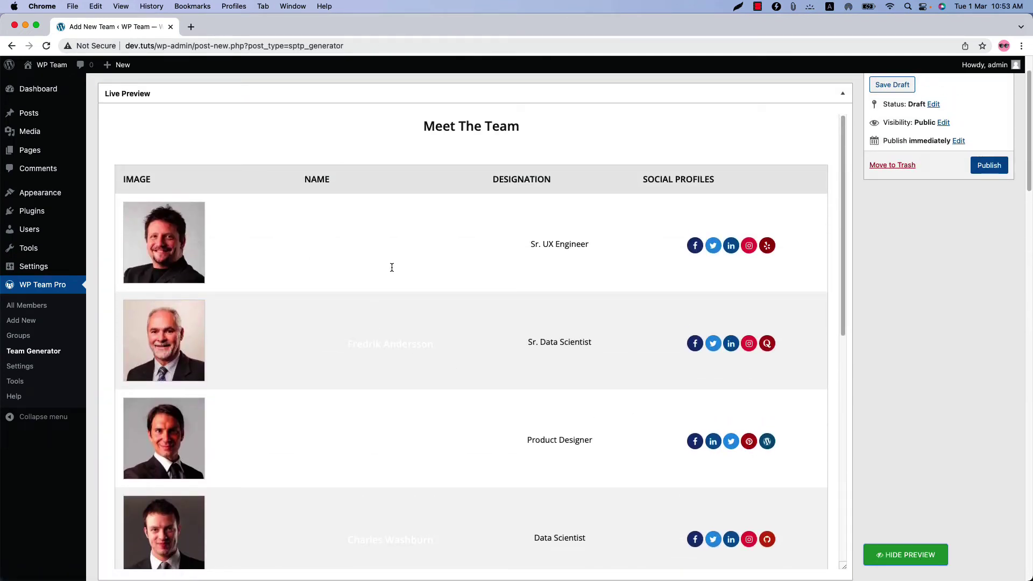
pyautogui.scroll(-10, 853, 325)
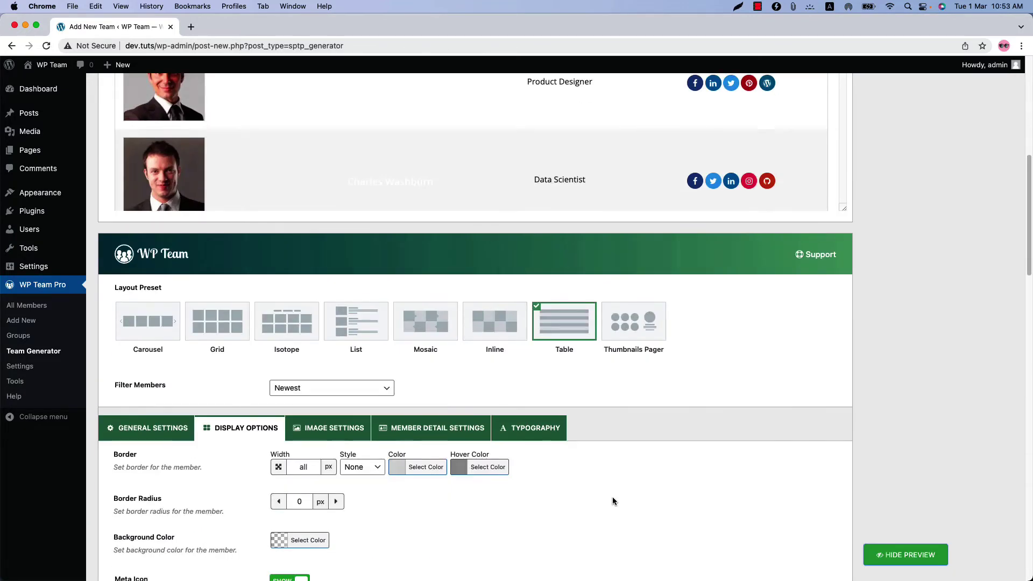
# Set the Member Name Font Color to black in Typography and update the preview
pyautogui.click(526, 426)
pyautogui.scroll(-11, 592, 441)
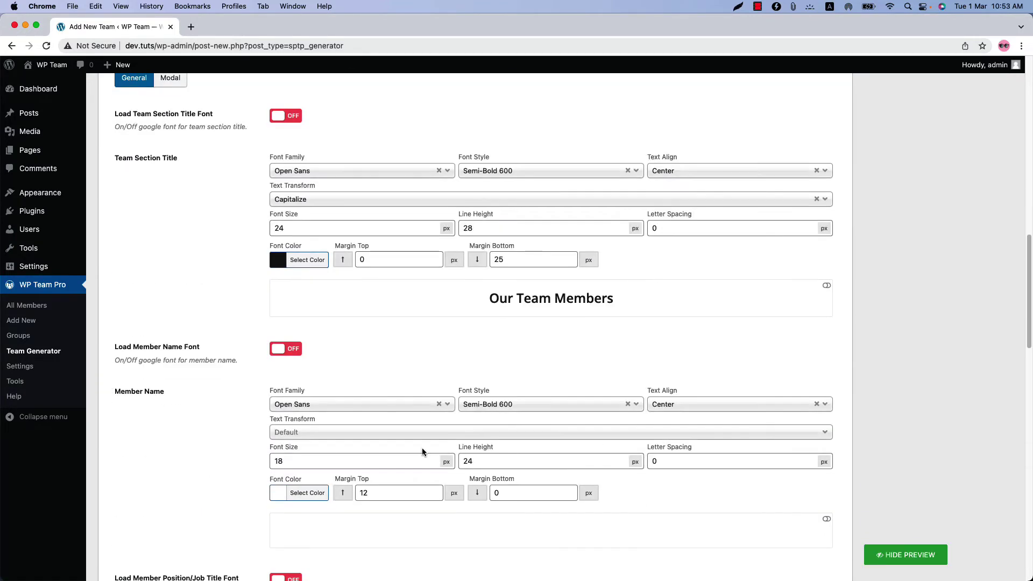
pyautogui.click(307, 468)
pyautogui.click(881, 555)
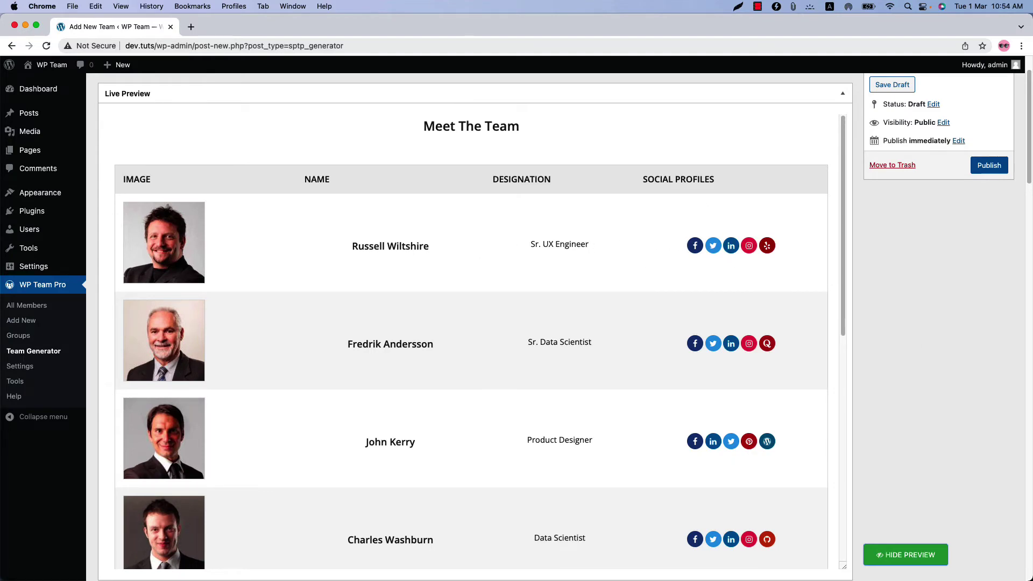
# Set Text Align to Left for Member Name and Position in Typography
pyautogui.scroll(-12, 937, 338)
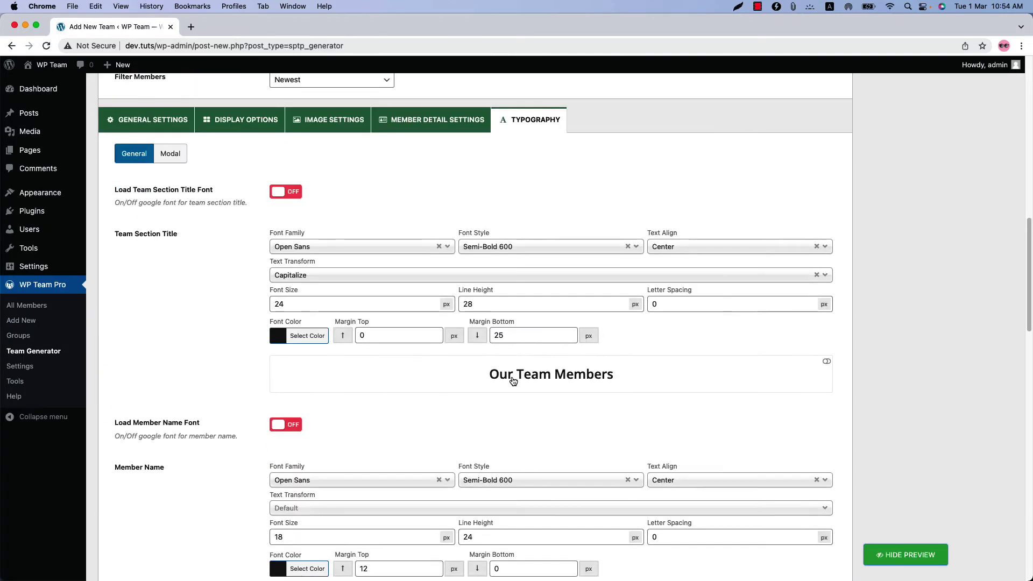
pyautogui.scroll(-3, 511, 382)
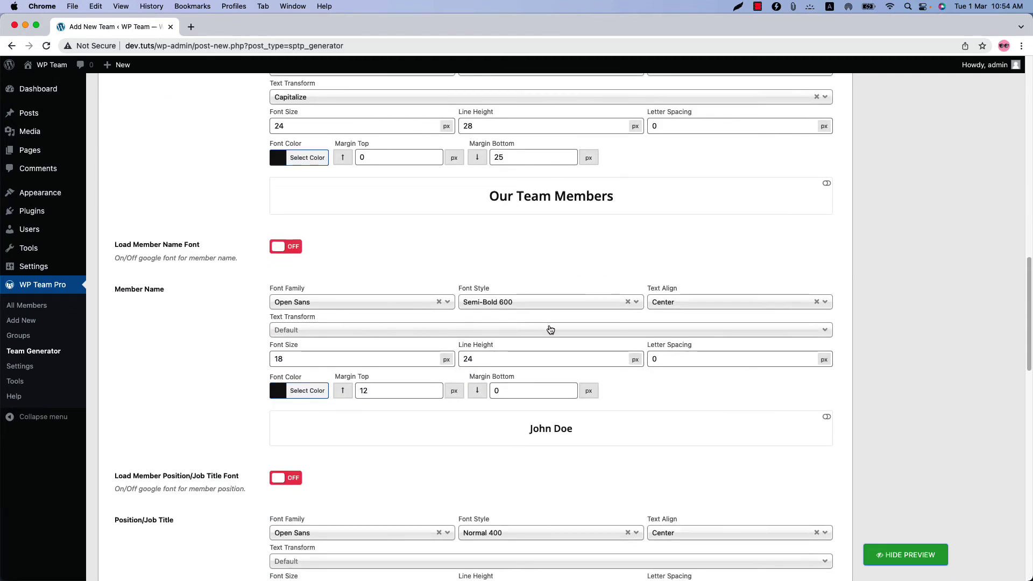
pyautogui.click(686, 305)
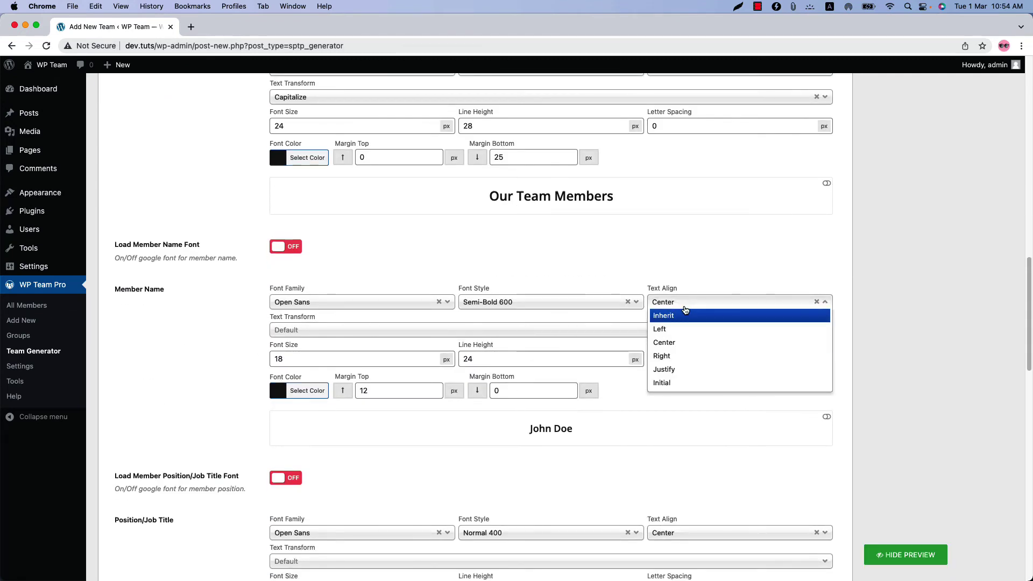
pyautogui.click(660, 329)
pyautogui.scroll(-3, 525, 457)
pyautogui.click(671, 380)
pyautogui.click(660, 405)
# Left-align Description and Additional Information text, then update the preview
pyautogui.scroll(-5, 660, 405)
pyautogui.click(667, 337)
pyautogui.click(660, 363)
pyautogui.scroll(-4, 533, 486)
pyautogui.click(668, 383)
pyautogui.click(660, 409)
pyautogui.click(915, 553)
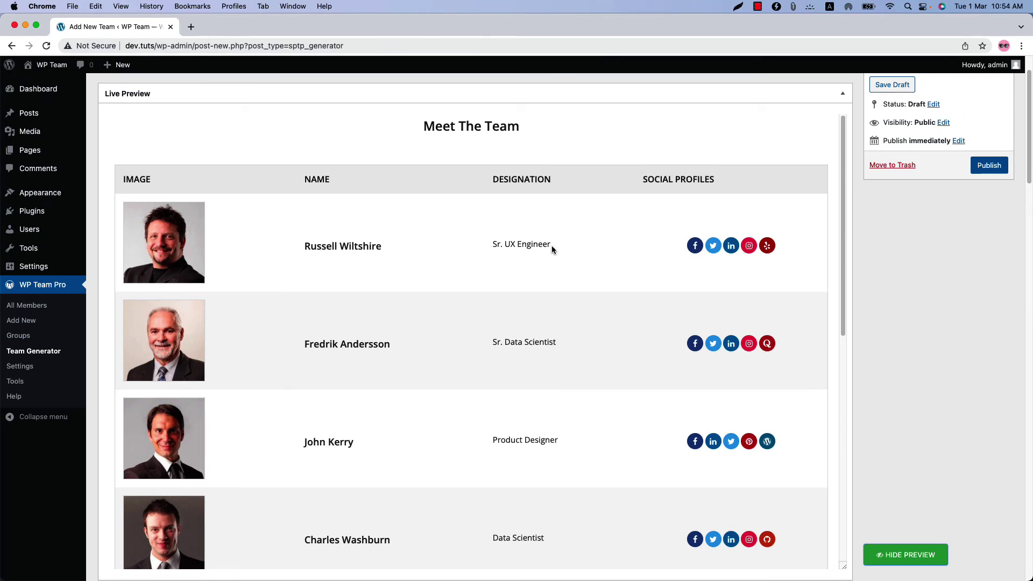
# Left-align the social icons in Display settings and update the preview
pyautogui.scroll(-7, 243, 470)
pyautogui.click(241, 437)
pyautogui.scroll(-20, 500, 502)
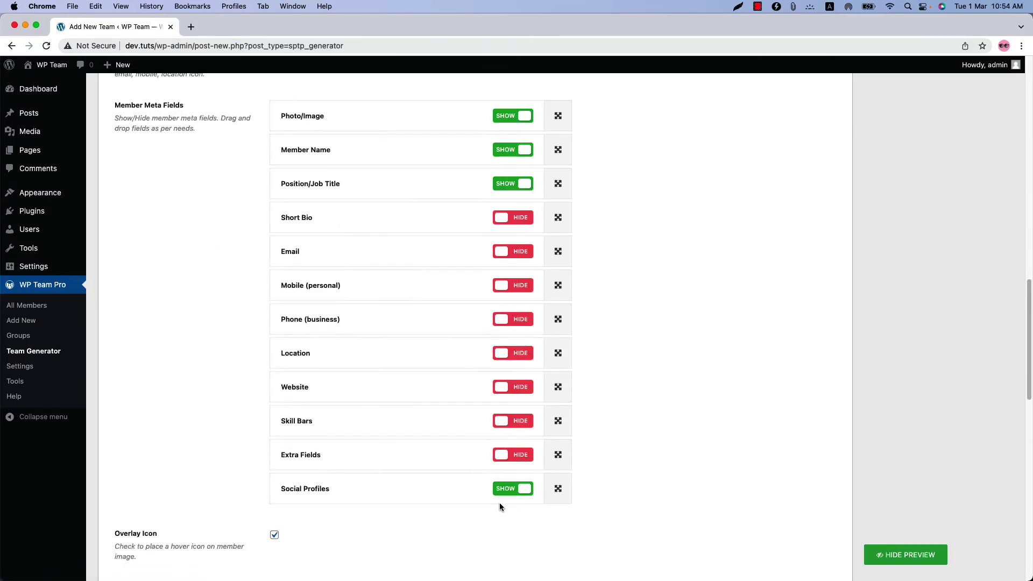
pyautogui.scroll(4, 500, 507)
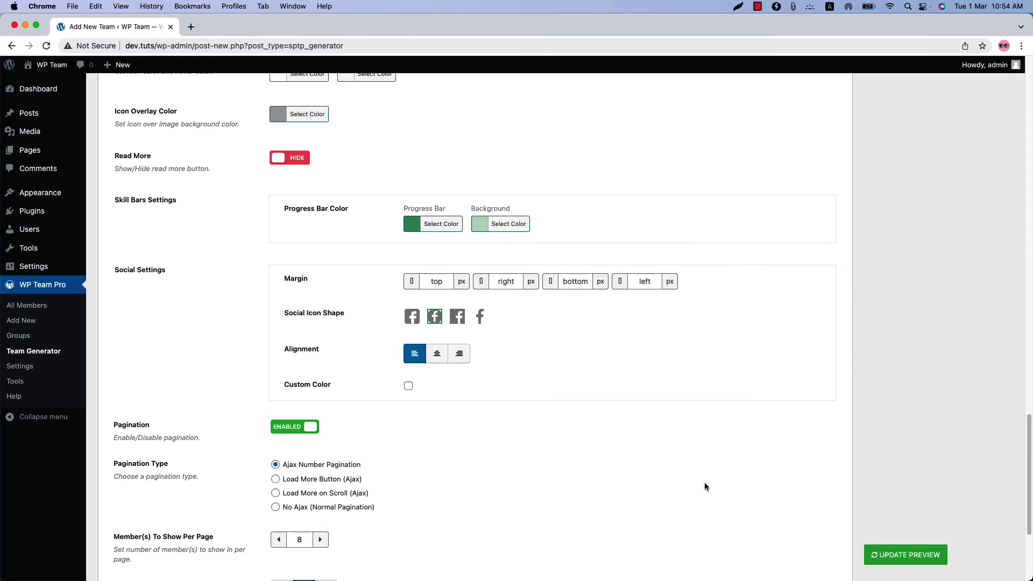
pyautogui.click(902, 555)
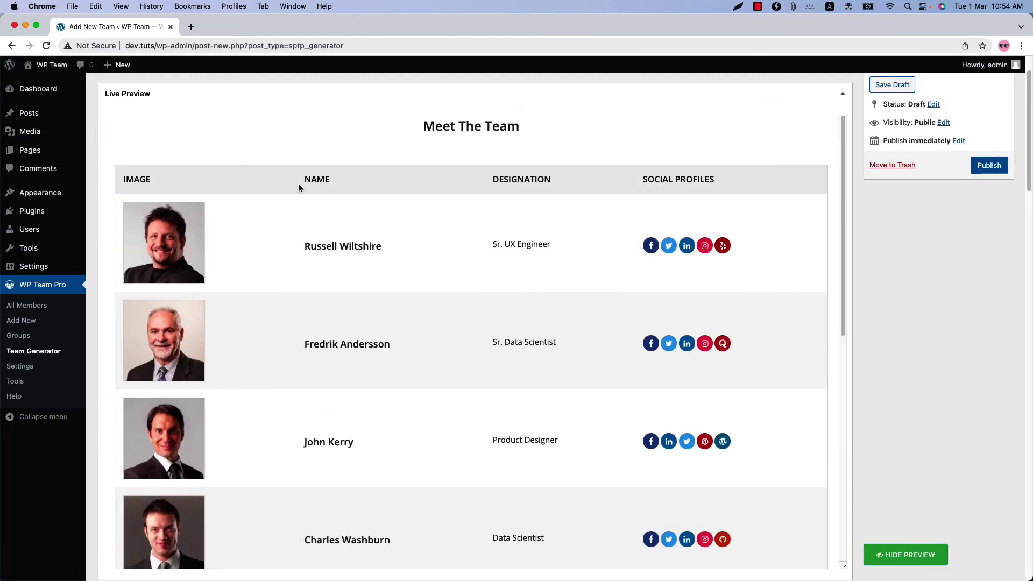
# Apply the Thumbnails Pager preset and preview it, featuring two different members
pyautogui.scroll(-6, 626, 397)
pyautogui.click(633, 343)
pyautogui.click(906, 555)
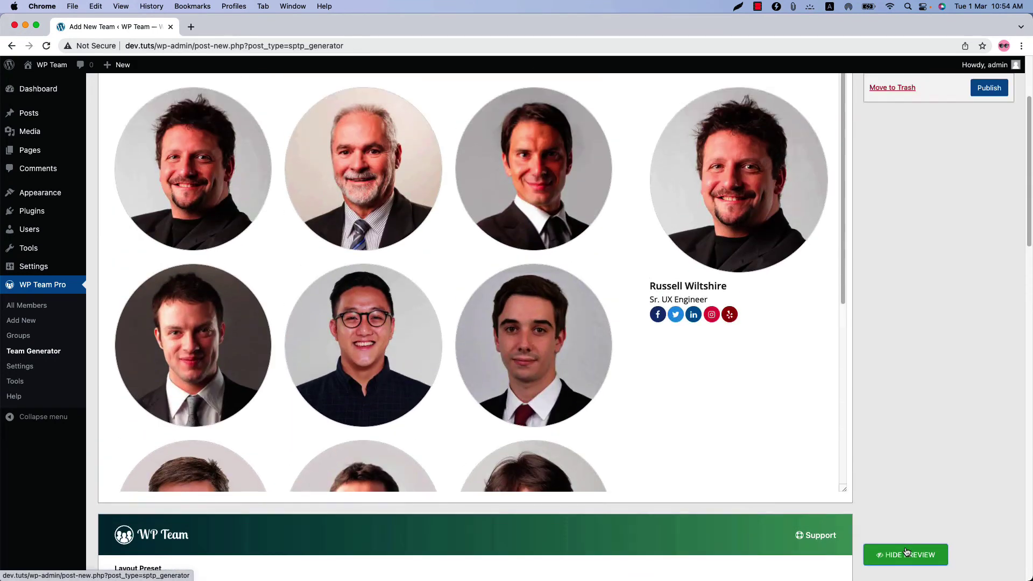
pyautogui.click(552, 265)
pyautogui.click(512, 404)
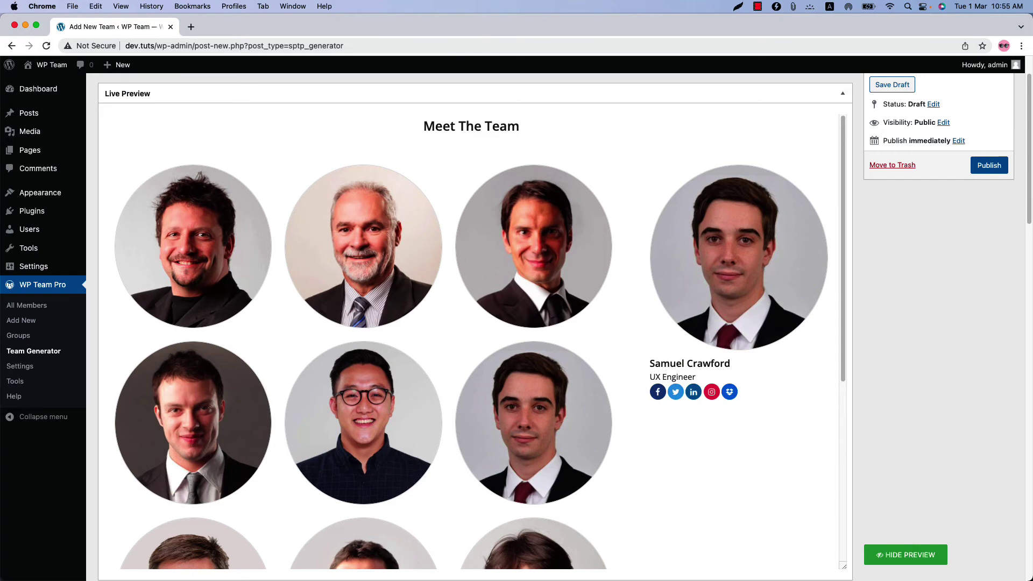
# Center the Member Name and Position text in Typography and update the preview
pyautogui.scroll(-10, 941, 453)
pyautogui.click(415, 168)
pyautogui.scroll(-2, 538, 323)
pyautogui.click(673, 432)
pyautogui.click(665, 473)
pyautogui.scroll(-5, 673, 377)
pyautogui.click(726, 415)
pyautogui.click(678, 451)
pyautogui.scroll(-4, 673, 377)
pyautogui.click(700, 425)
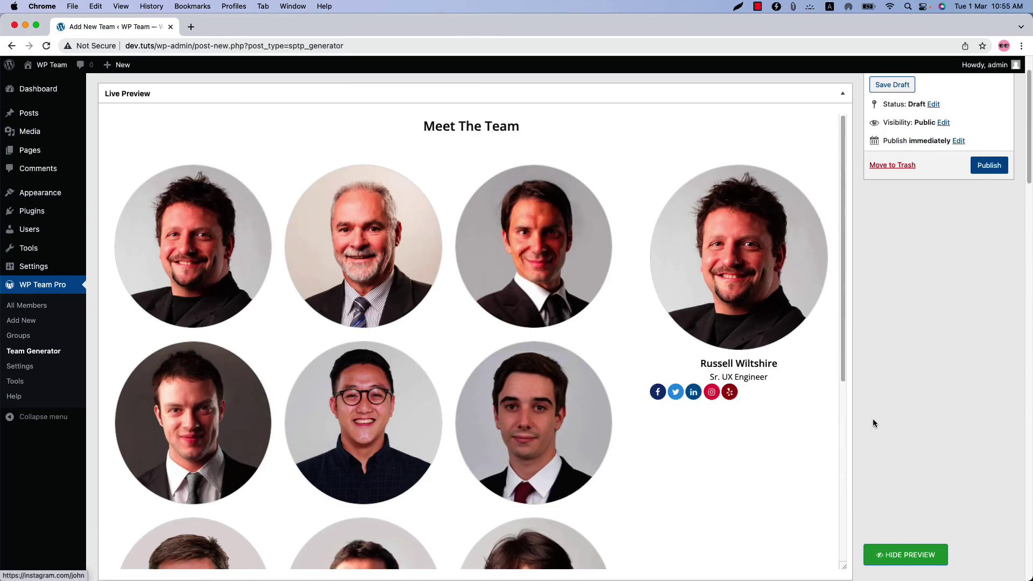
# Set the Social Settings alignment to center and update the preview
pyautogui.scroll(-5, 919, 433)
pyautogui.scroll(-3, 919, 434)
pyautogui.click(237, 371)
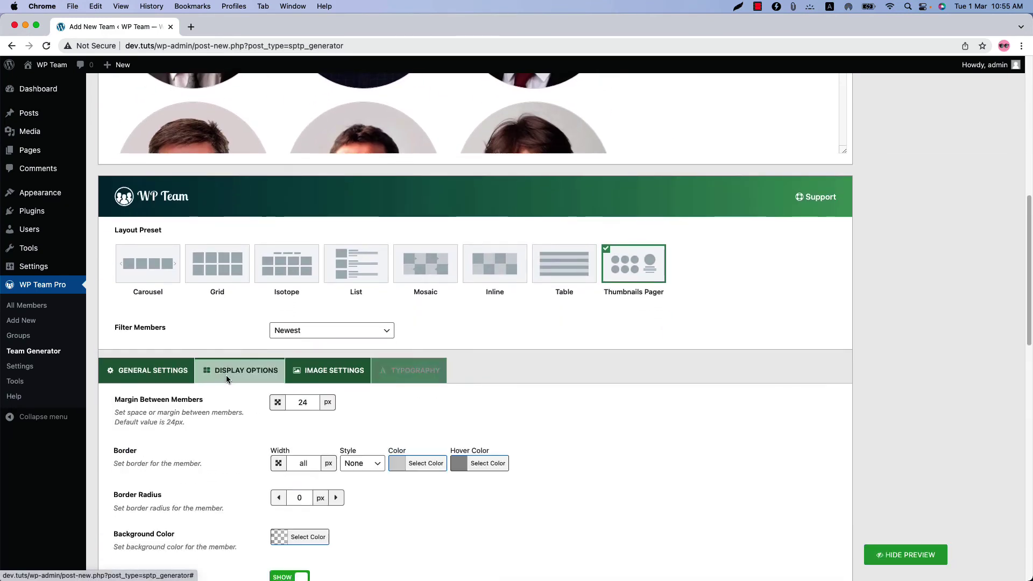
pyautogui.scroll(-10, 415, 488)
pyautogui.scroll(-5, 415, 487)
pyautogui.scroll(2, 415, 485)
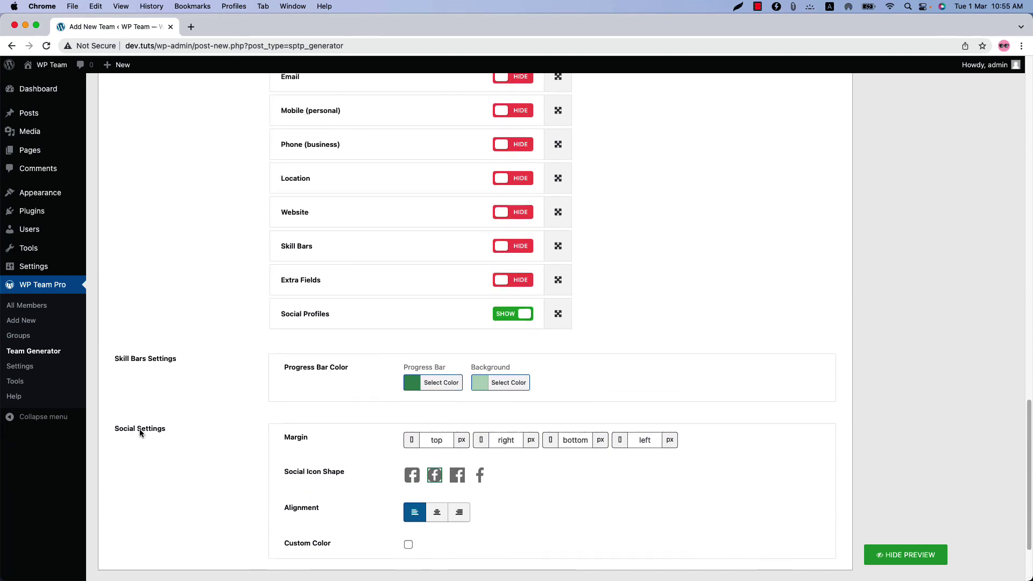
pyautogui.click(436, 516)
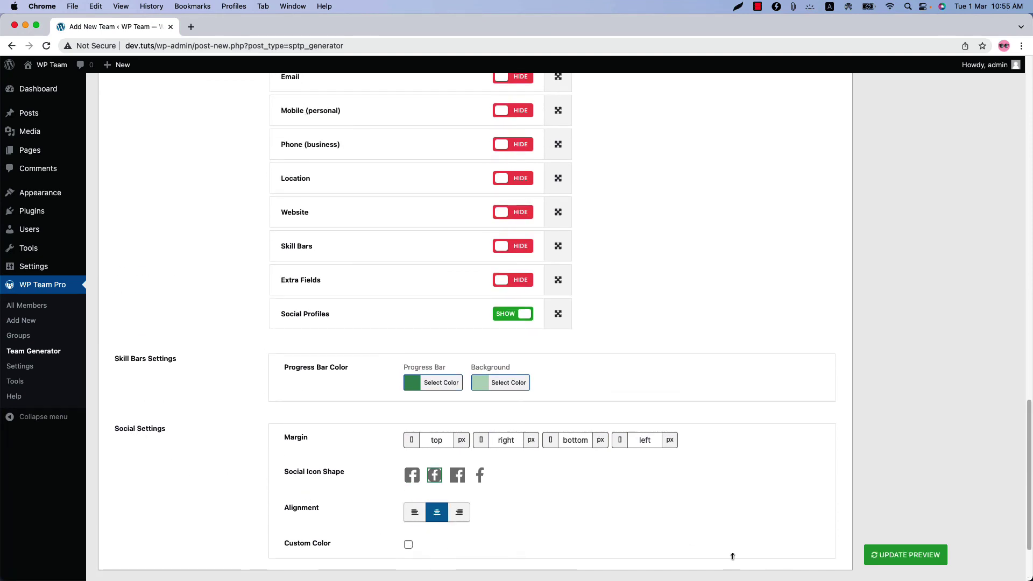
pyautogui.click(920, 556)
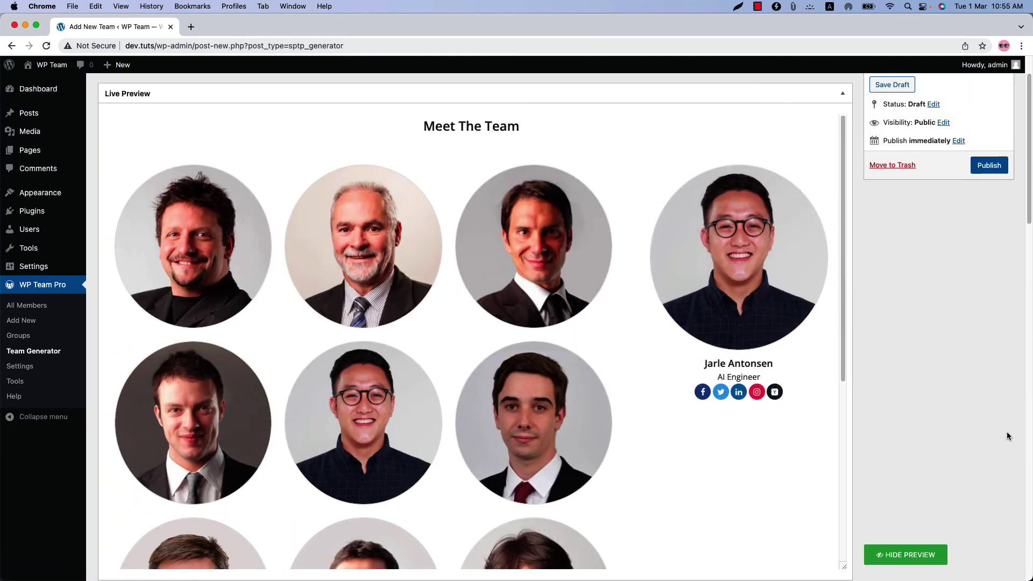
pyautogui.scroll(-6, 1008, 434)
# Switch Meet The Team back to the Carousel preset and save it
pyautogui.click(144, 337)
pyautogui.scroll(6, 970, 289)
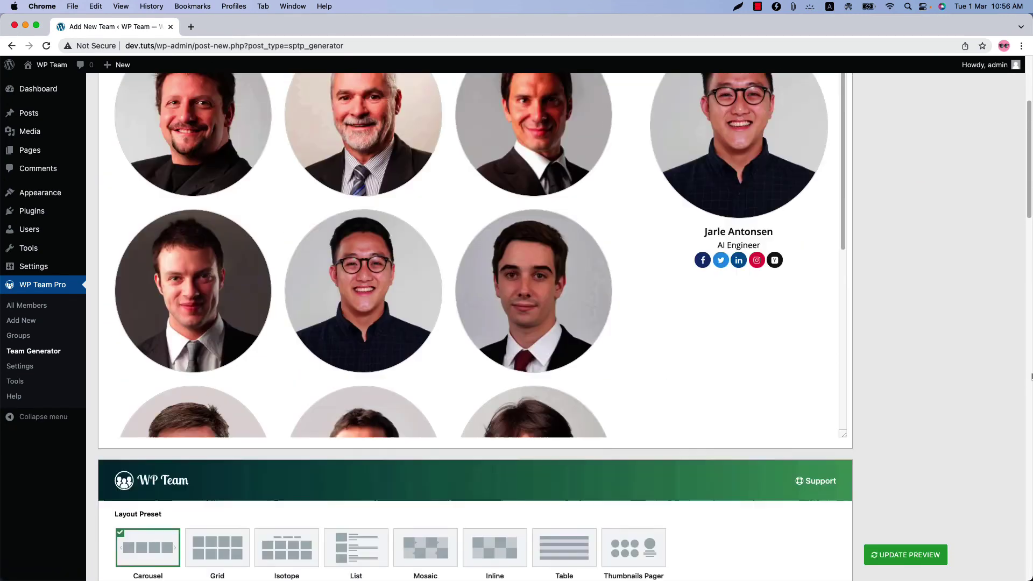
pyautogui.click(989, 222)
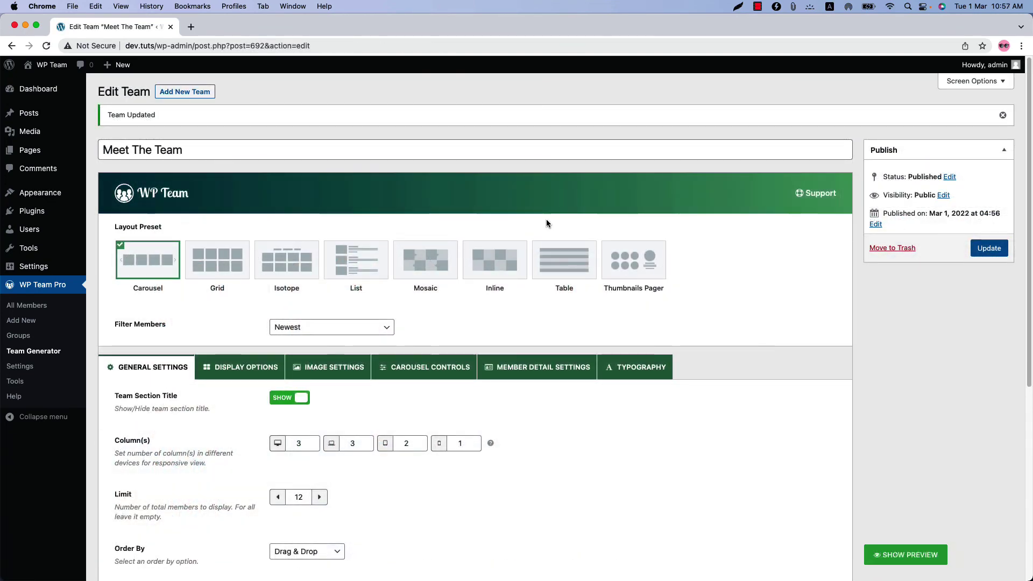
# Create a new page and insert the WP Team Pro block
pyautogui.moveTo(69, 159)
pyautogui.keyDown('super'); pyautogui.click(105, 168); pyautogui.keyUp('super')
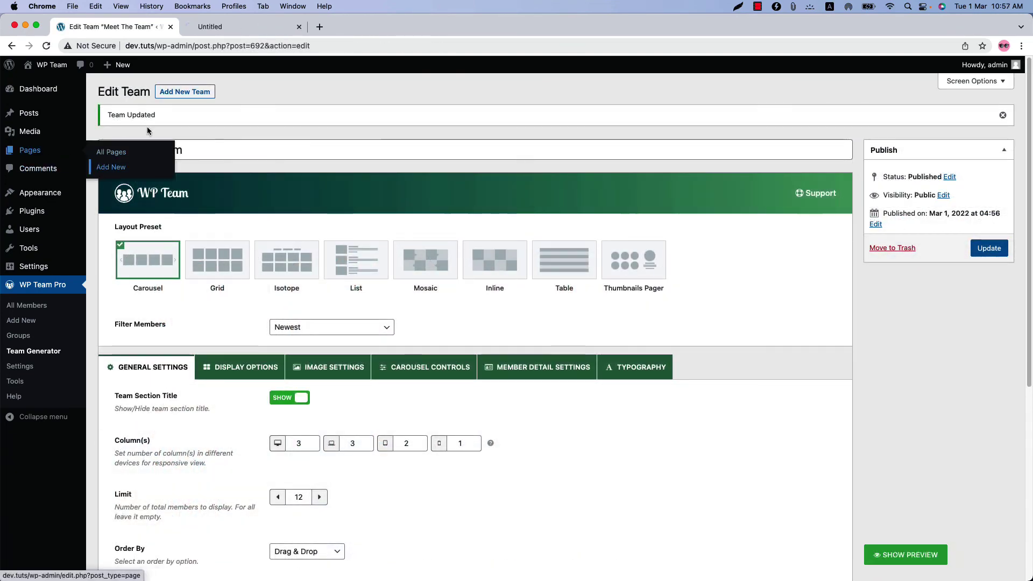
pyautogui.click(204, 33)
pyautogui.click(53, 72)
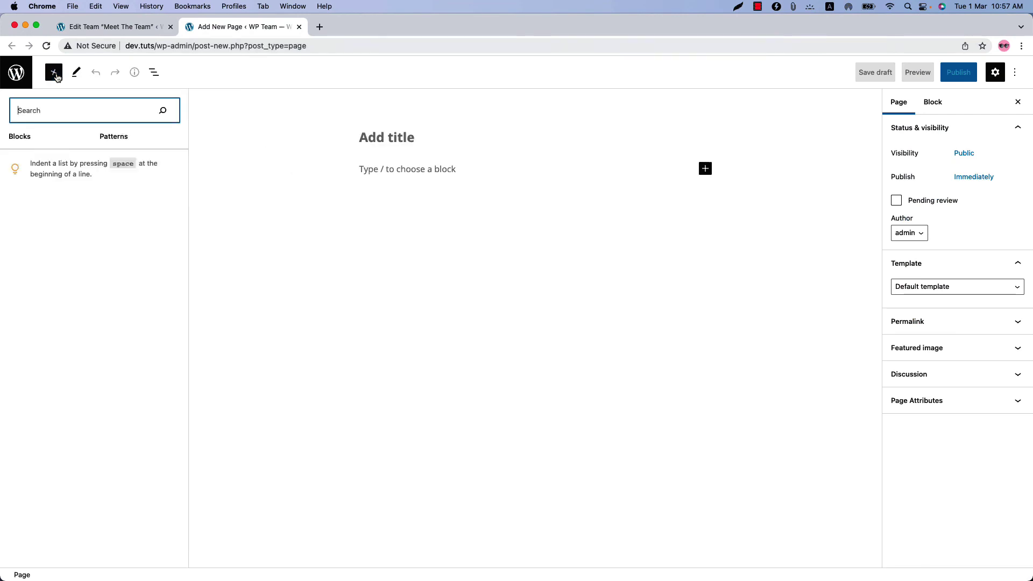
pyautogui.click(94, 339)
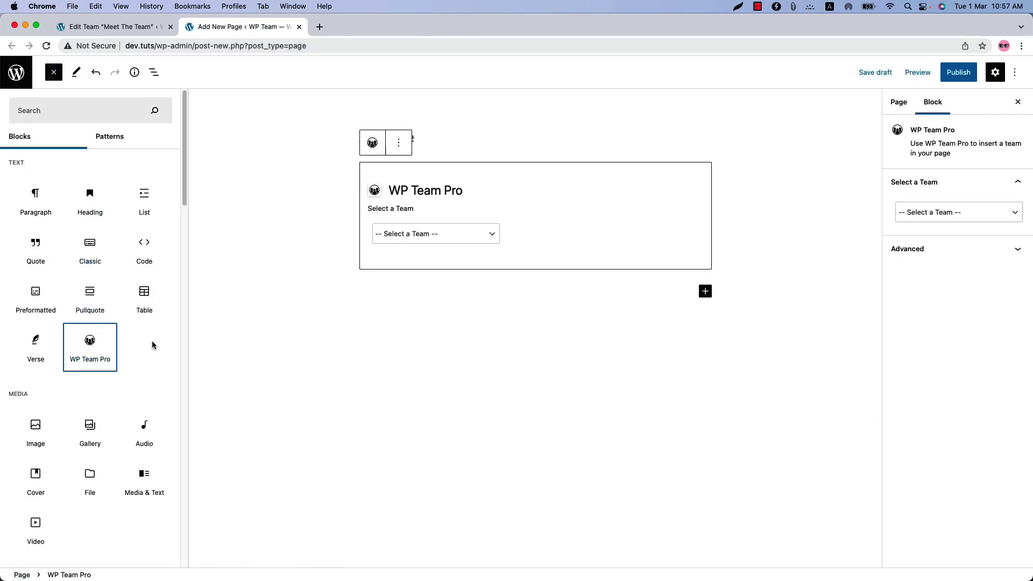
# Select Meet The Team #(692) in the block and publish the page
pyautogui.click(407, 242)
pyautogui.click(412, 245)
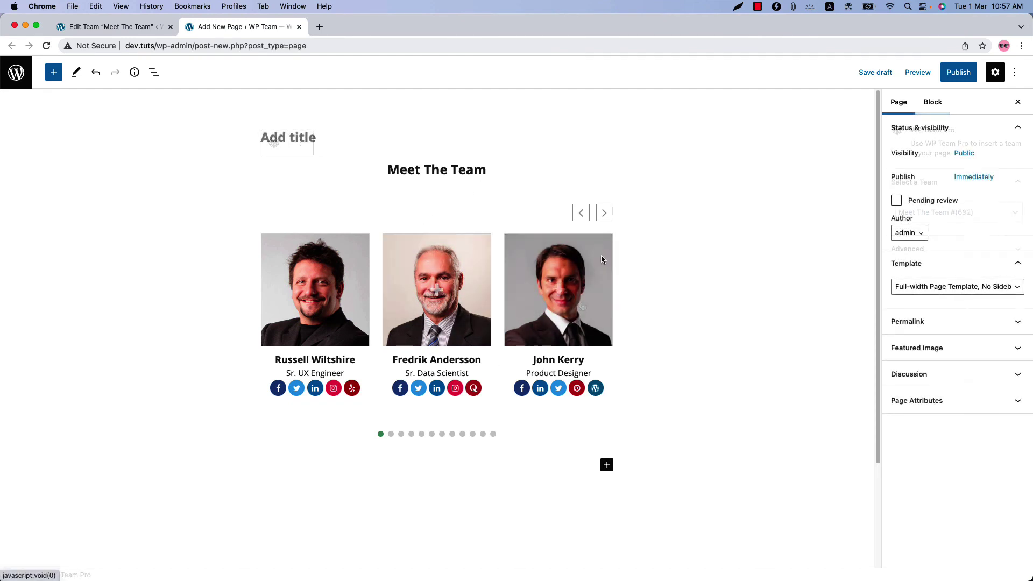
pyautogui.click(959, 72)
pyautogui.click(939, 72)
# View the published page and advance the team carousel three members
pyautogui.click(926, 190)
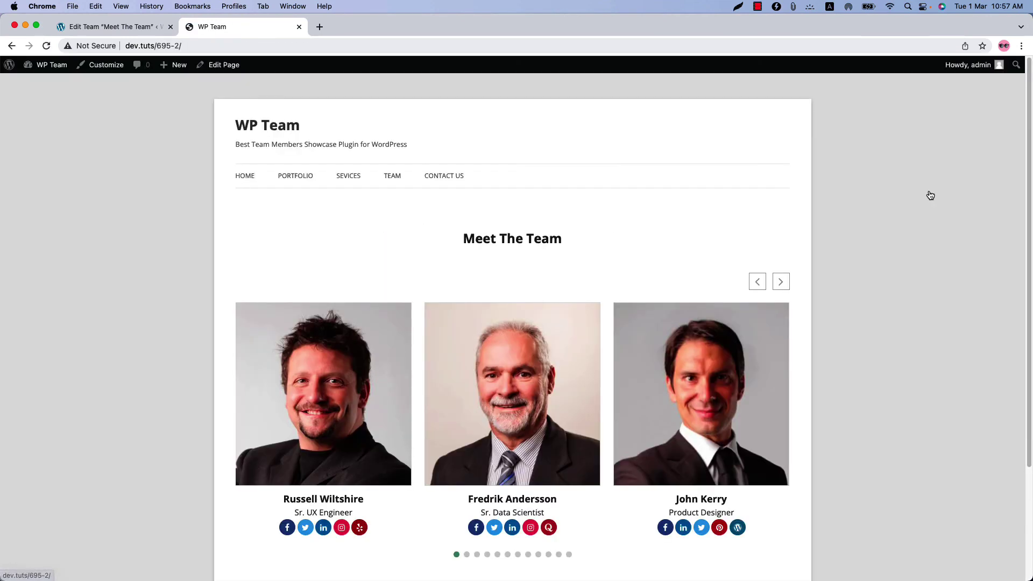
pyautogui.click(781, 283)
pyautogui.click(781, 283)
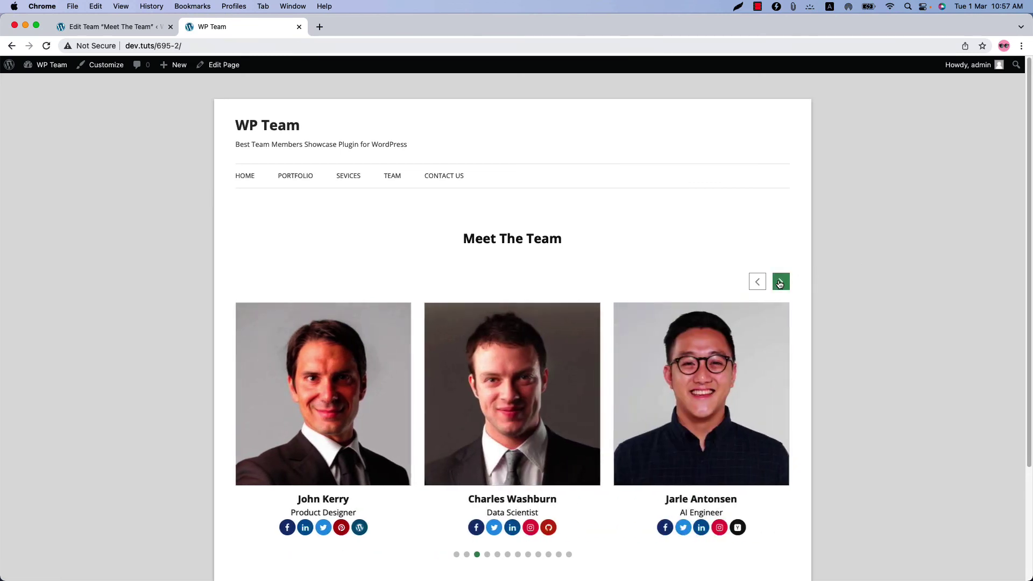
pyautogui.click(781, 282)
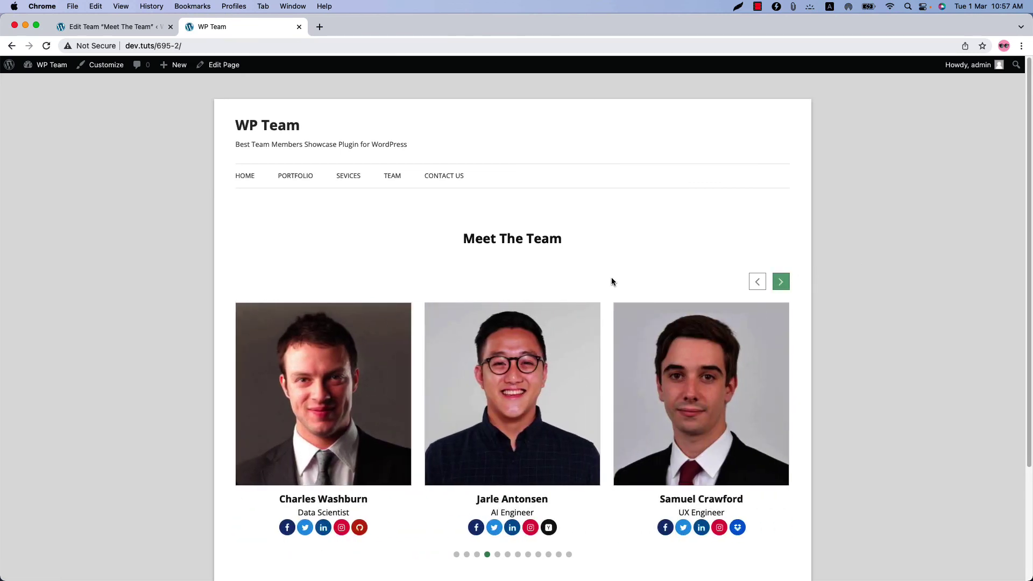
pyautogui.moveTo(526, 402)
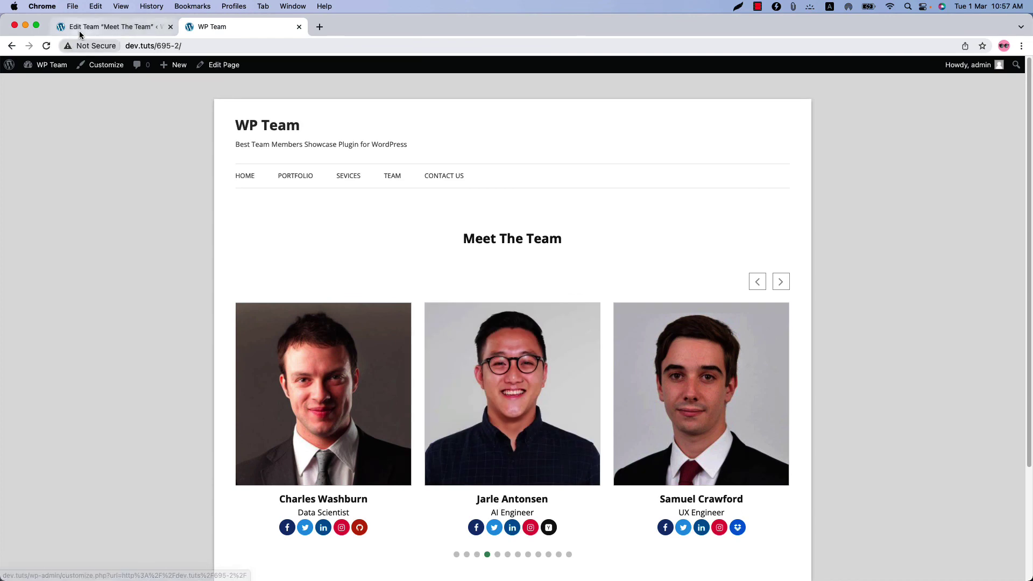
# Set the team's desktop Column(s) to 4, update it, and reload the live page
pyautogui.click(110, 26)
pyautogui.click(316, 440)
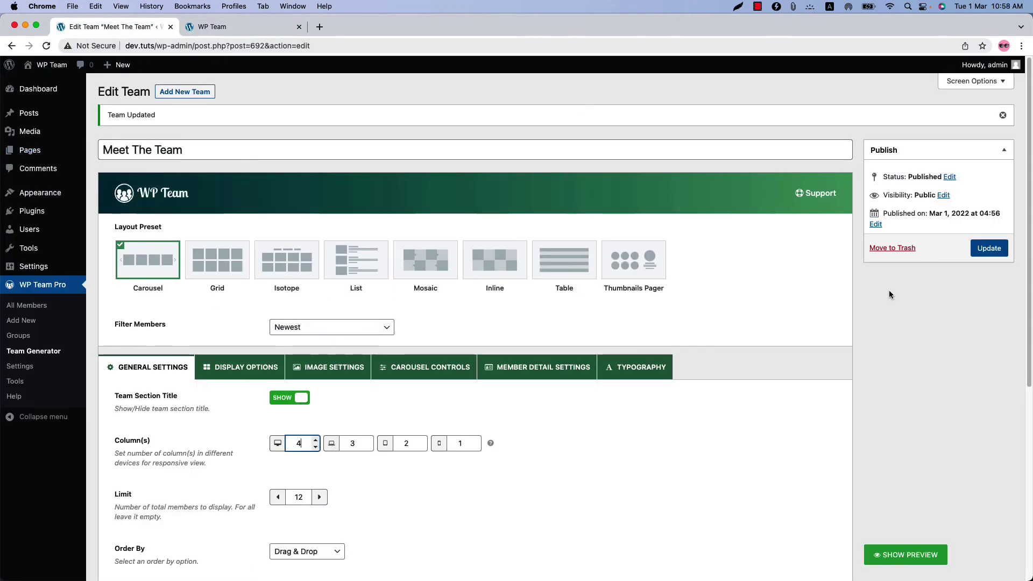
pyautogui.click(988, 249)
pyautogui.click(212, 26)
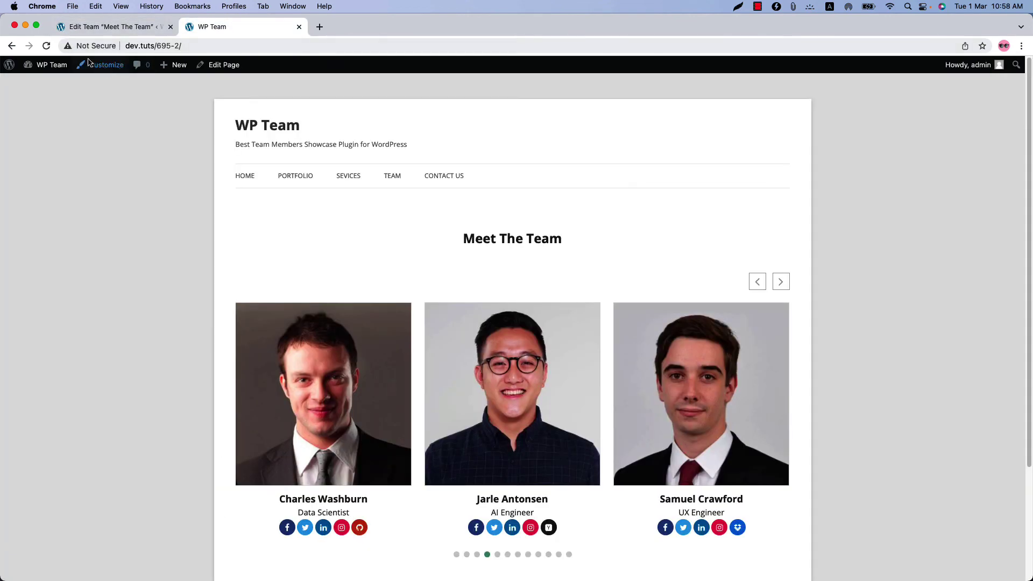
pyautogui.click(47, 45)
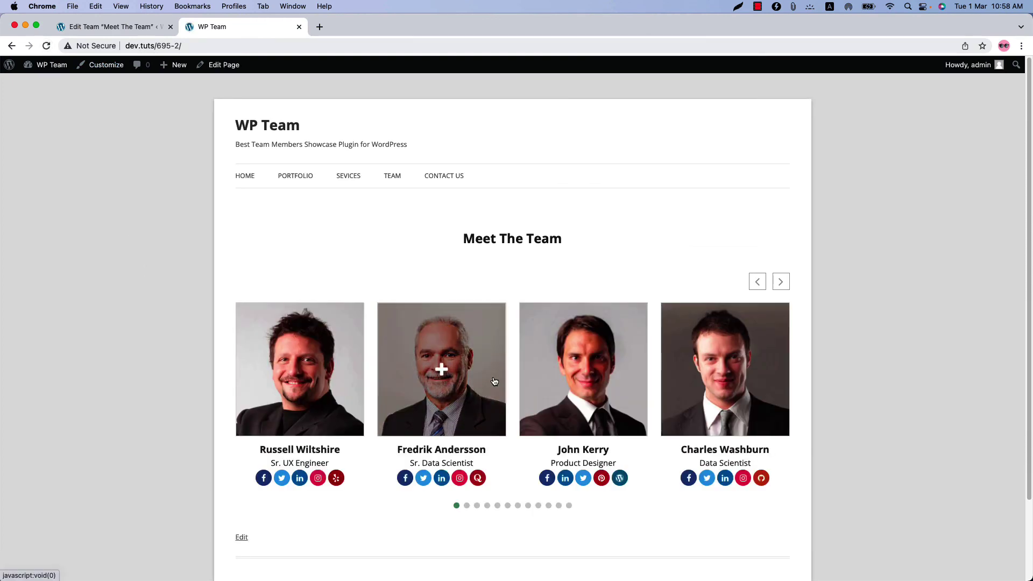